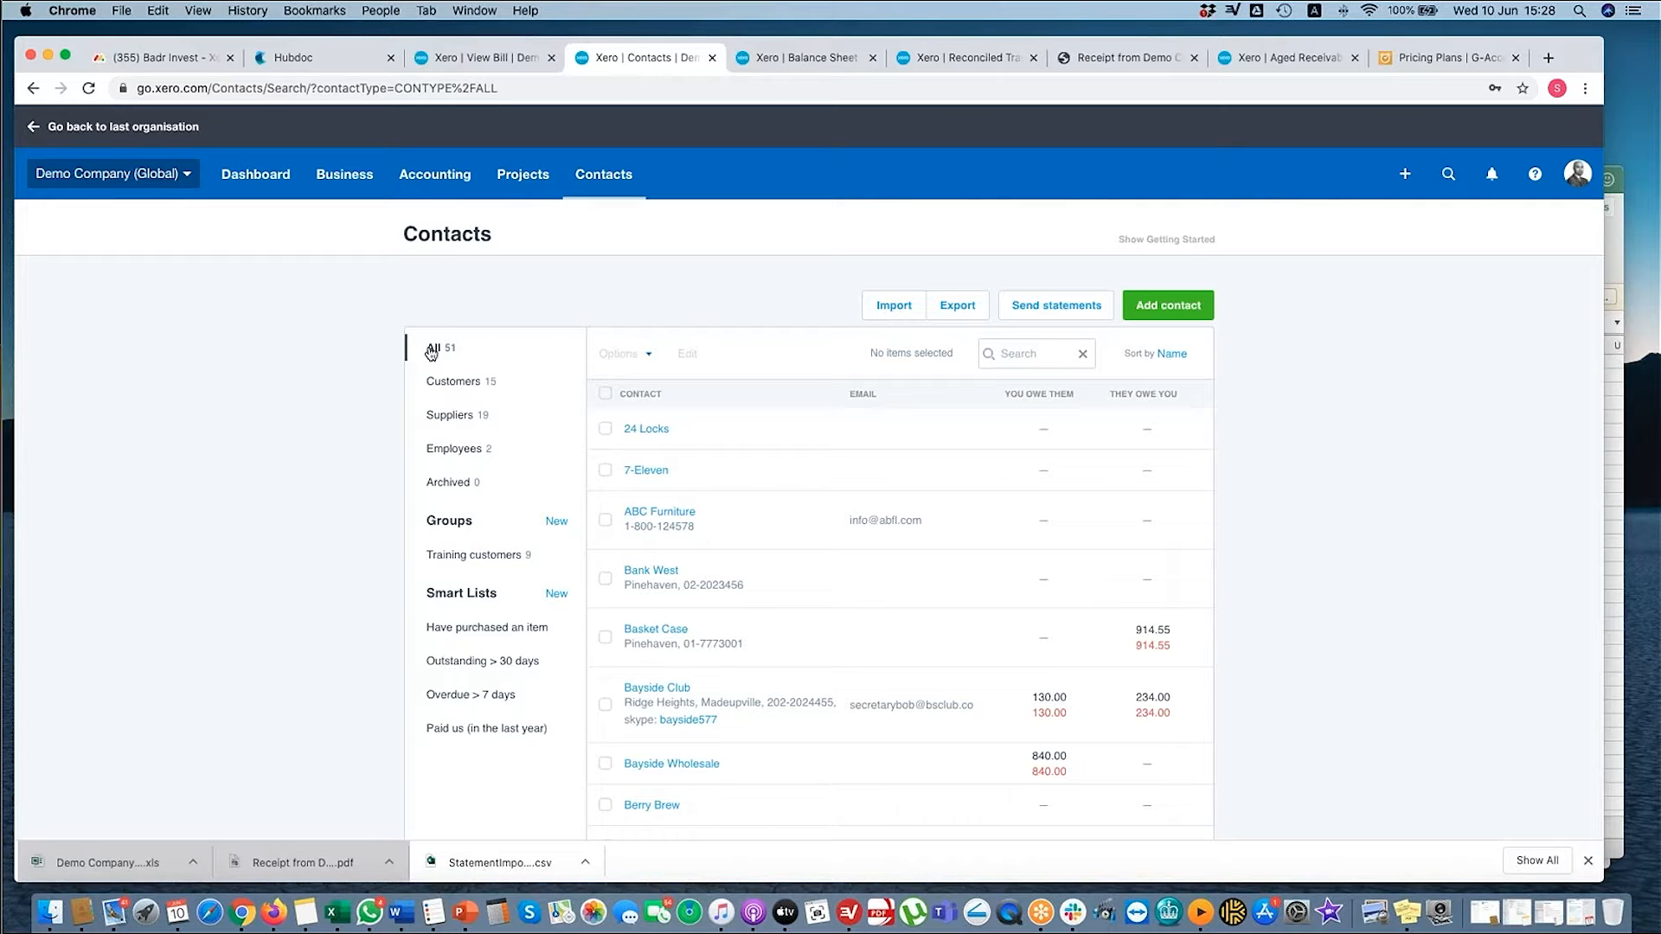
# Open the Bayside Club contact from the contacts list and review its outstanding invoice, bill, quote and activity history.
pyautogui.scroll(-10, 784, 627)
pyautogui.scroll(6, 784, 627)
pyautogui.scroll(3, 783, 626)
pyautogui.click(652, 689)
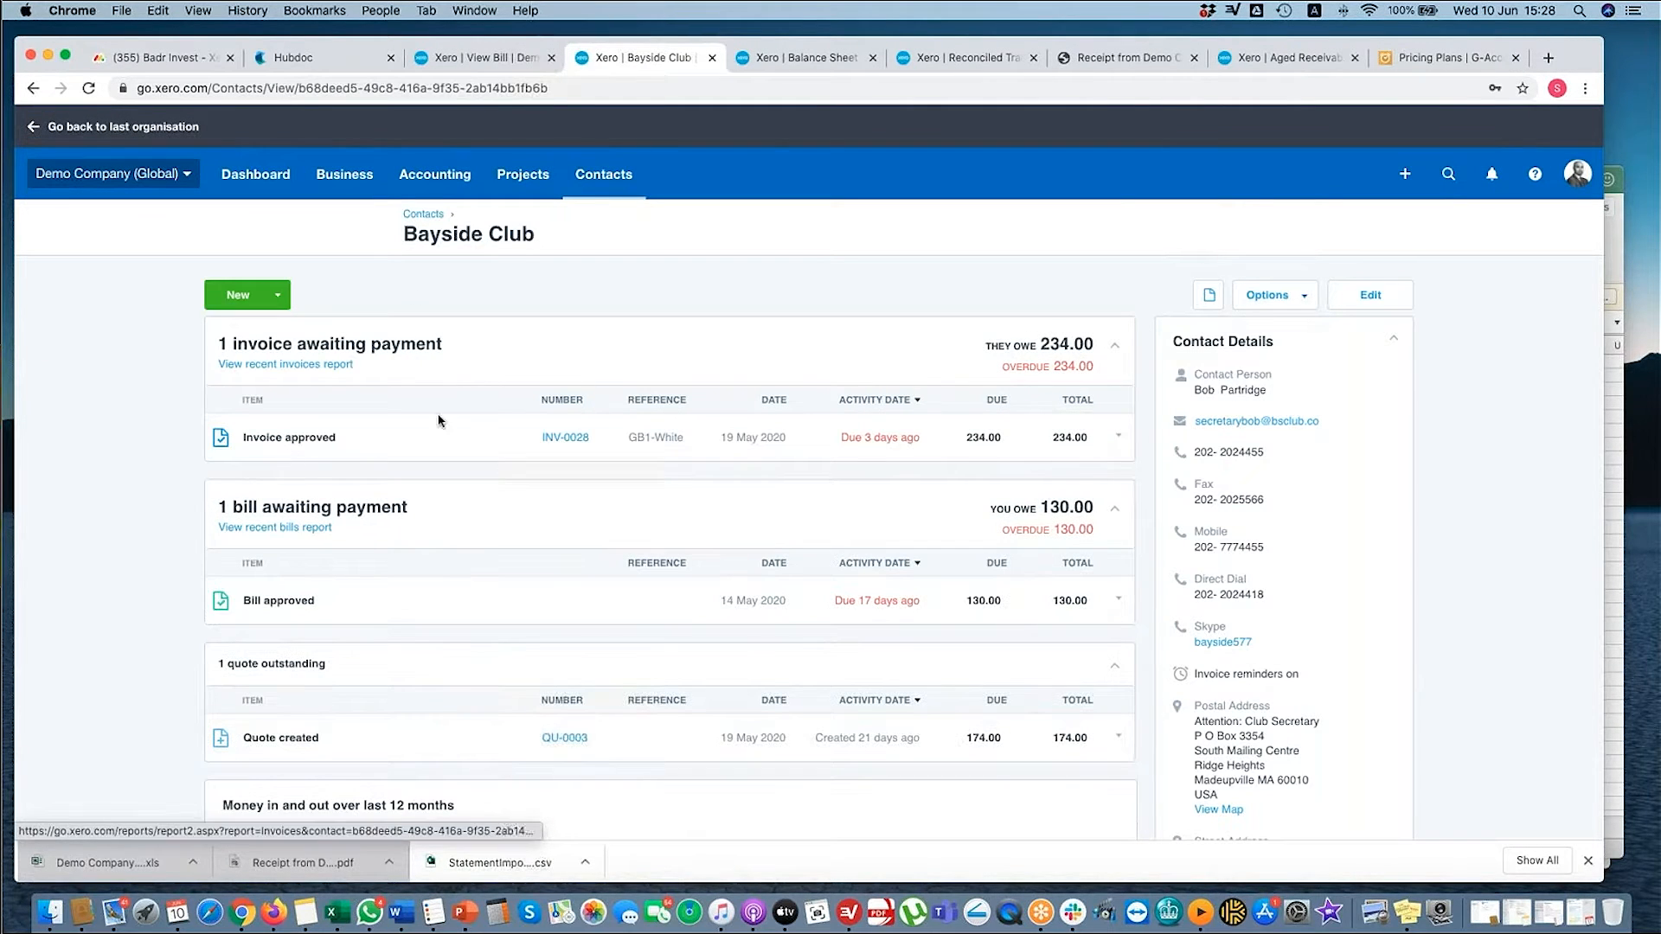
pyautogui.scroll(-5, 619, 419)
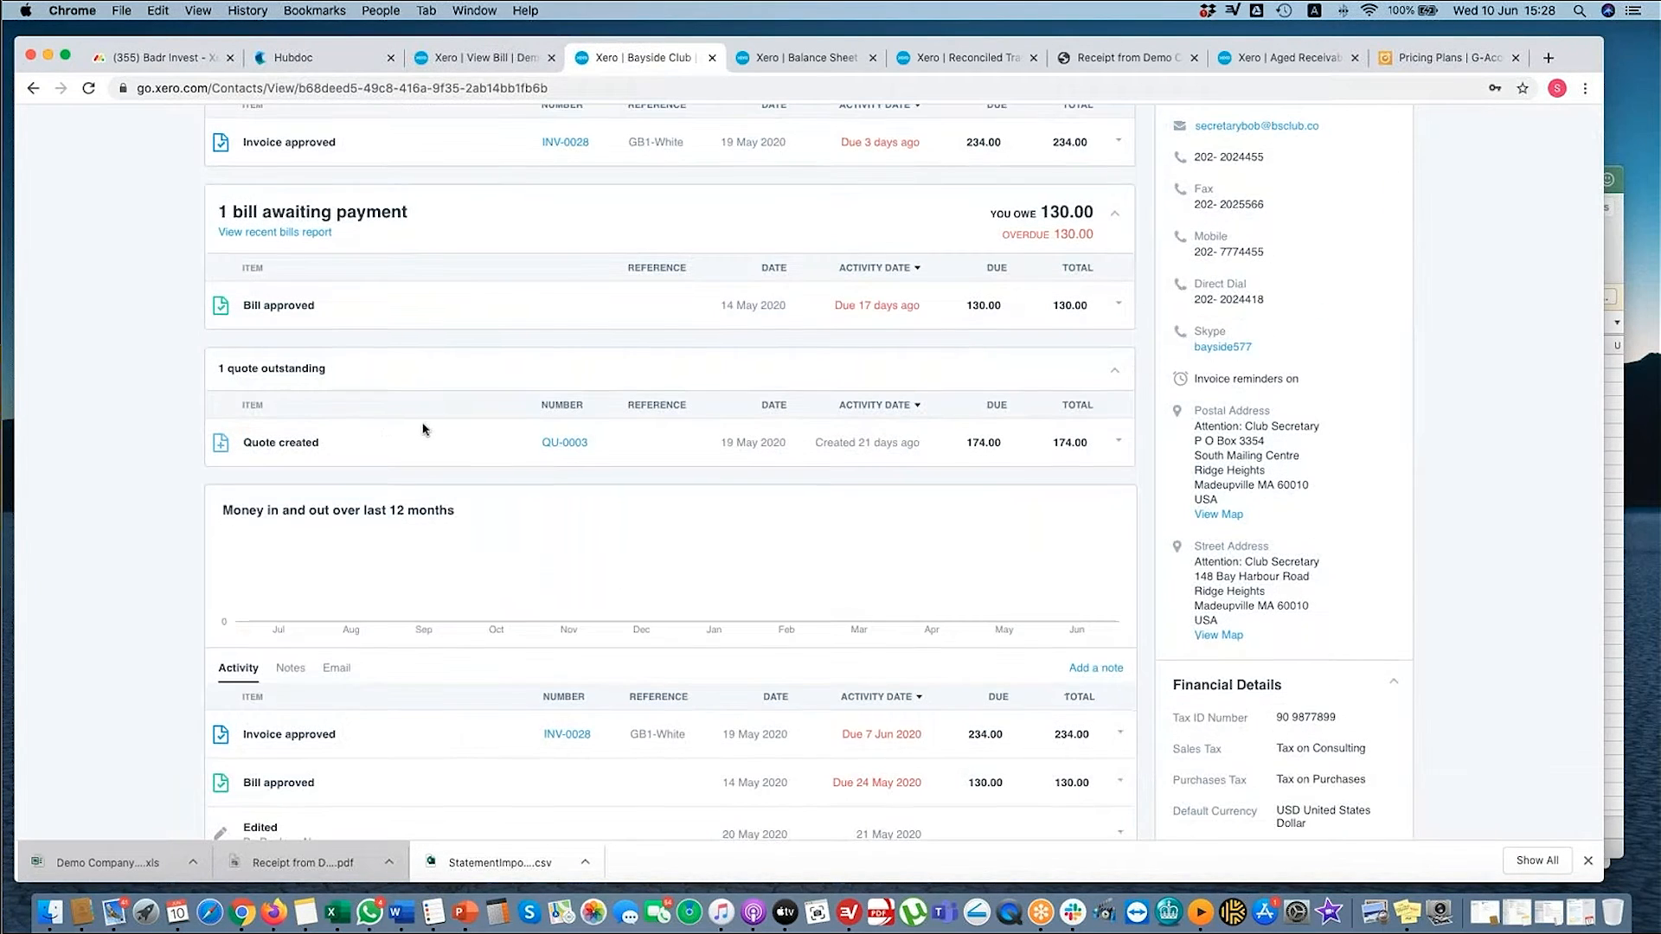
pyautogui.scroll(-8, 424, 424)
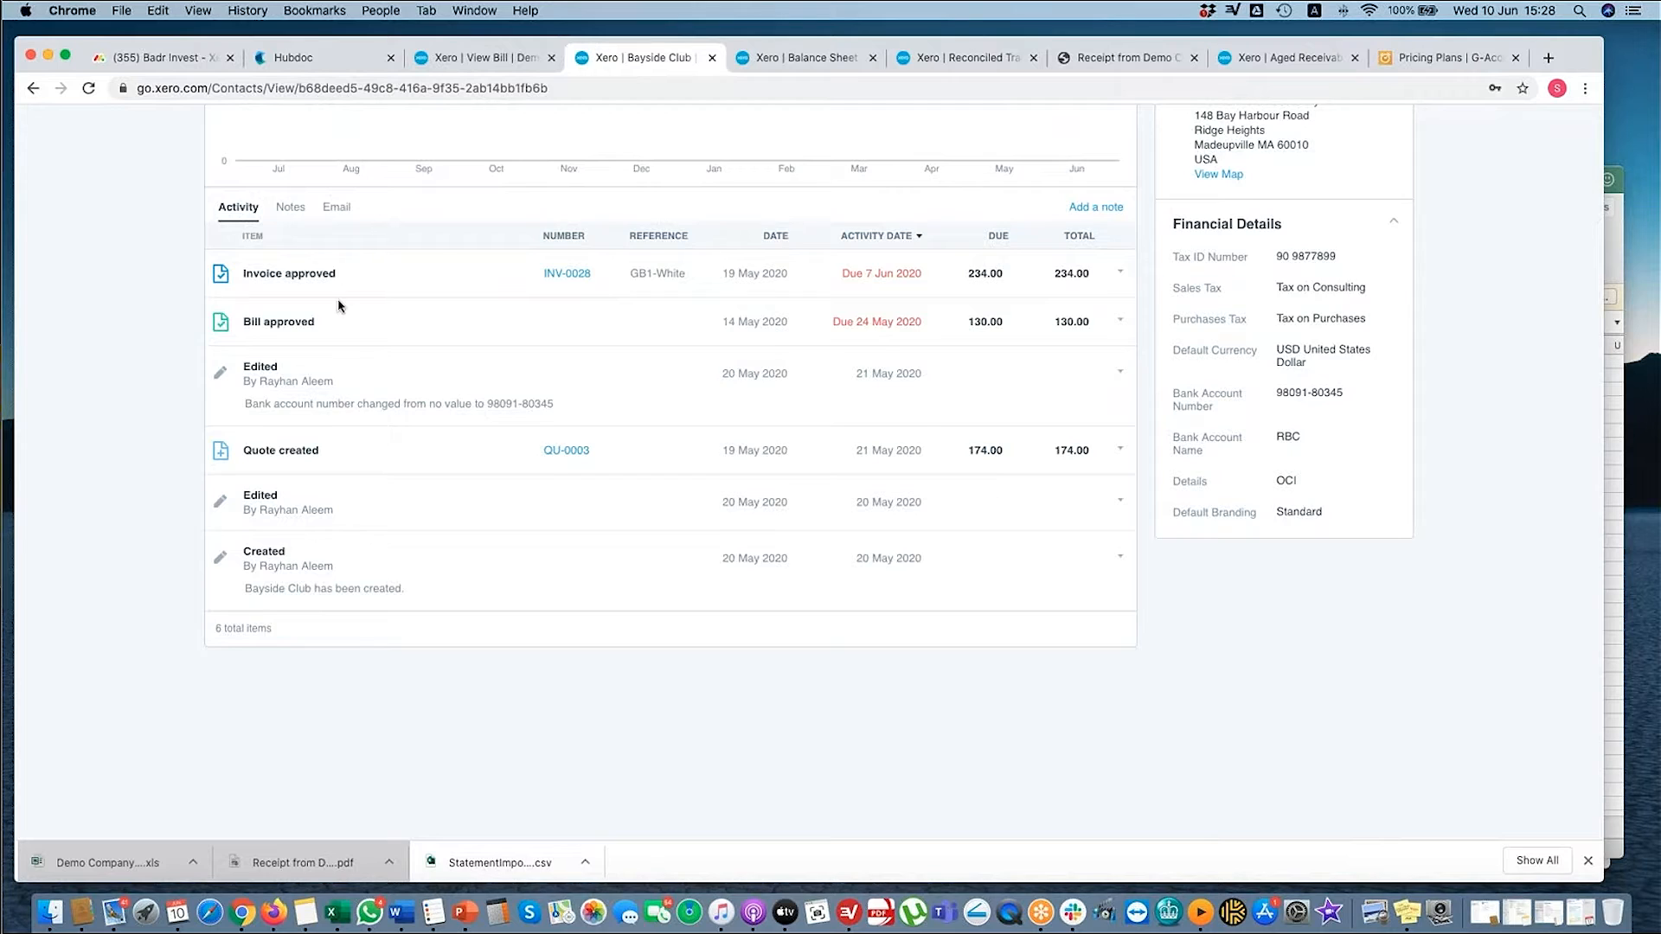
pyautogui.scroll(4, 338, 347)
pyautogui.click(332, 408)
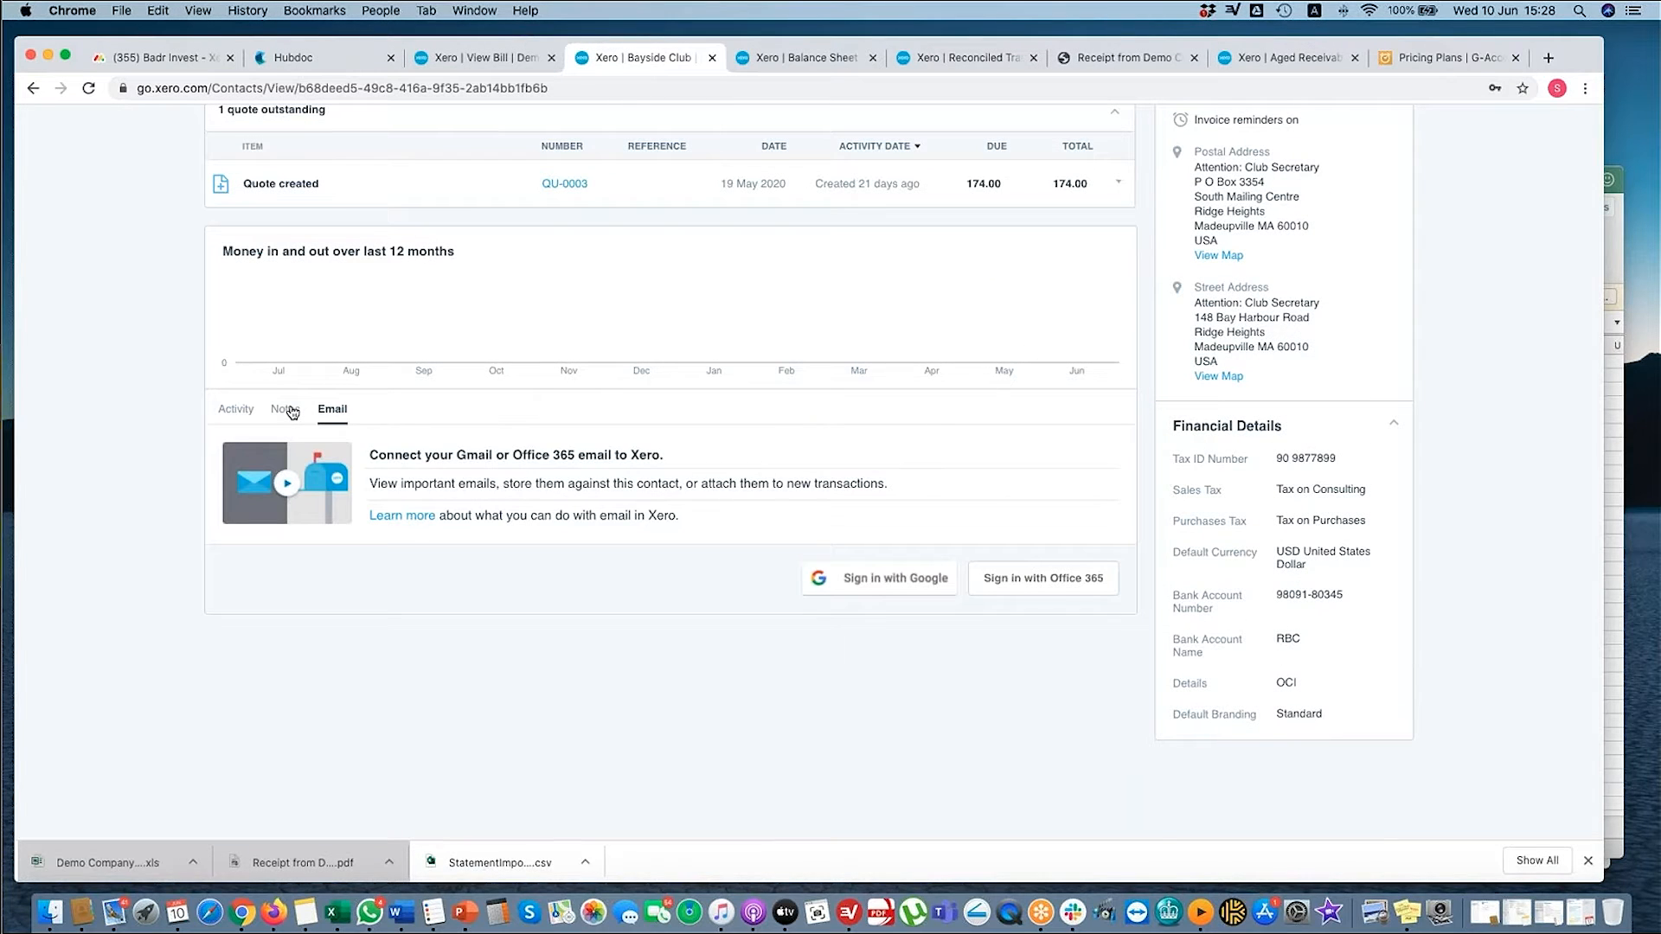
pyautogui.click(289, 410)
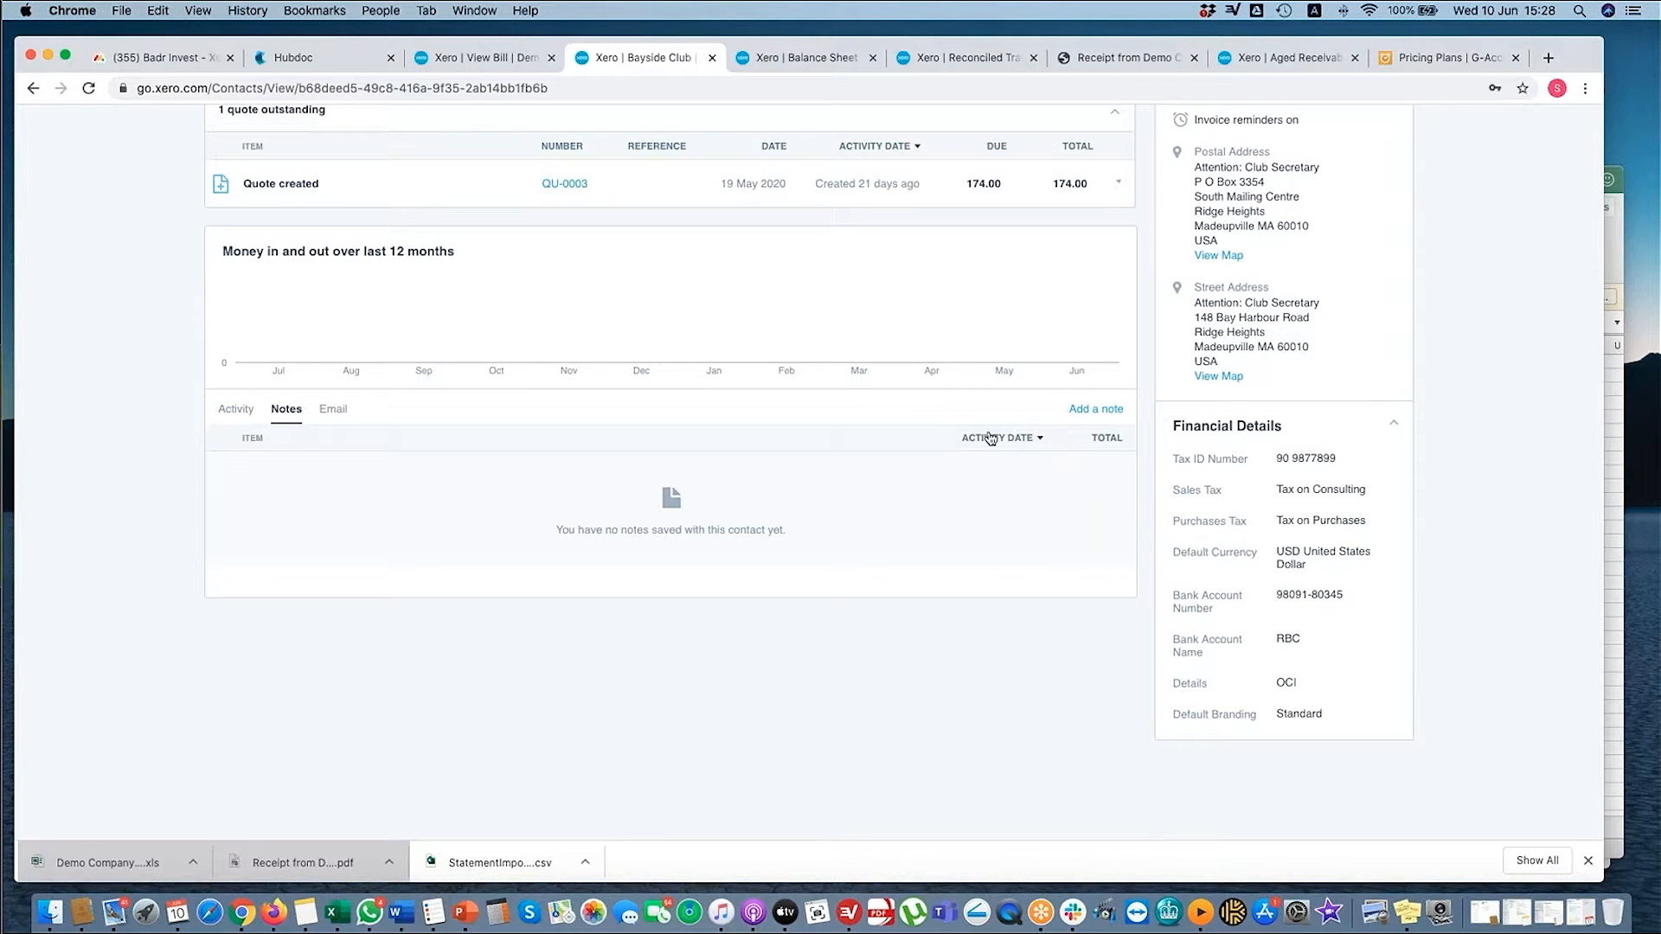
pyautogui.scroll(8, 739, 364)
pyautogui.scroll(-6, 739, 364)
pyautogui.scroll(6, 739, 363)
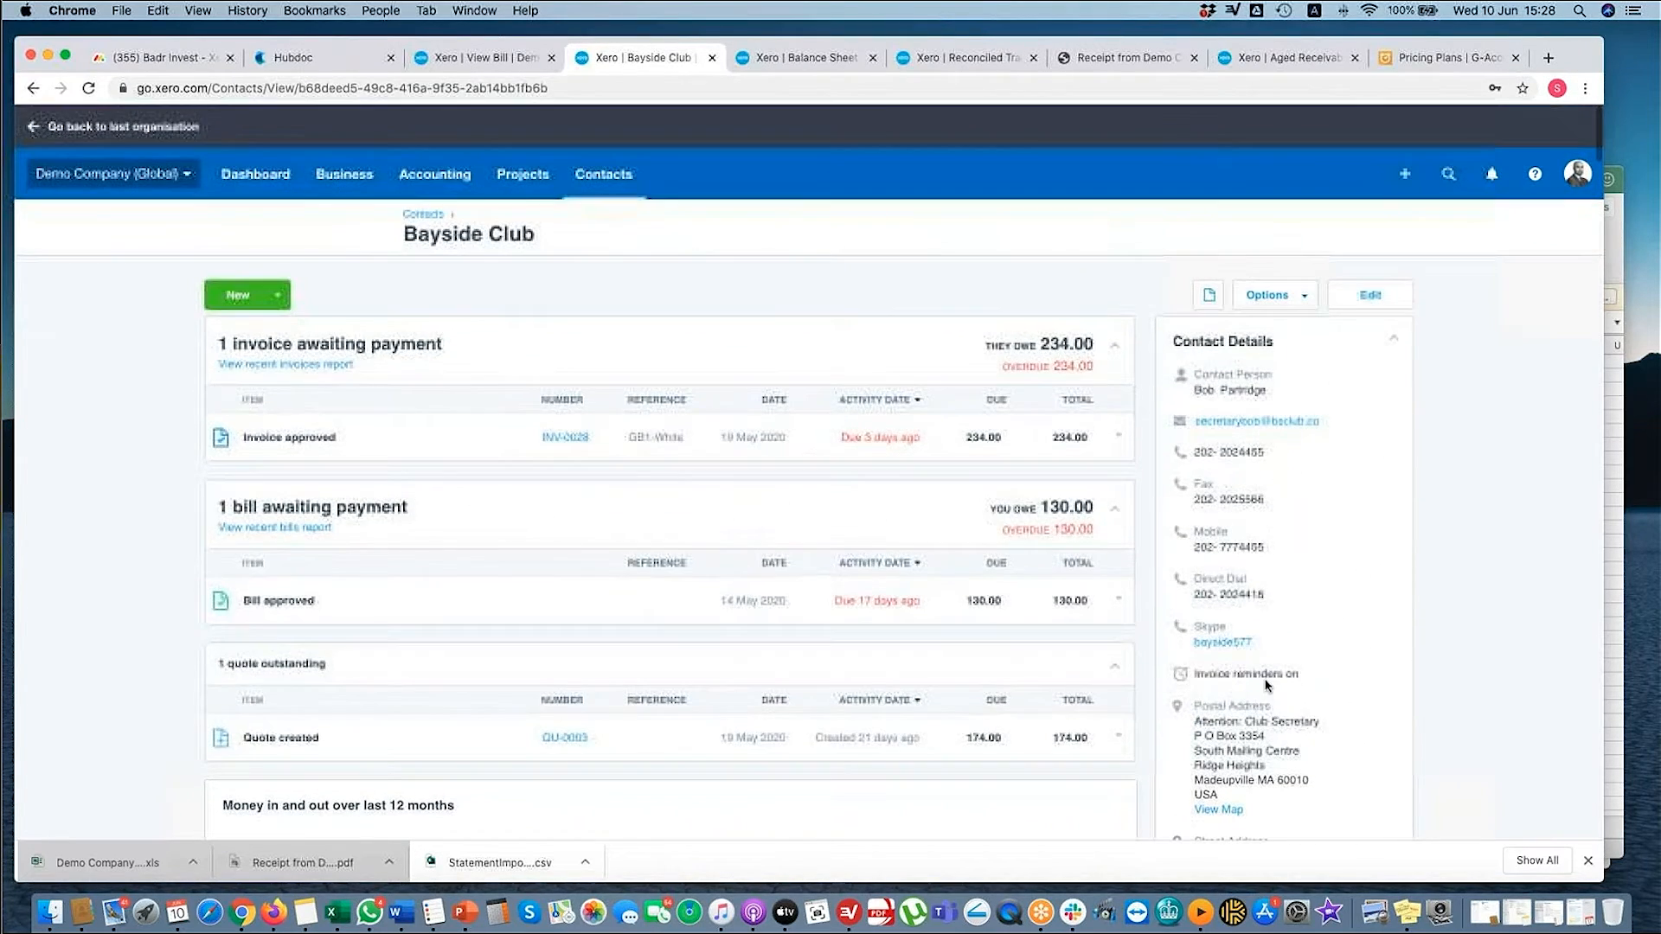
pyautogui.scroll(-1, 740, 363)
pyautogui.scroll(-7, 1235, 422)
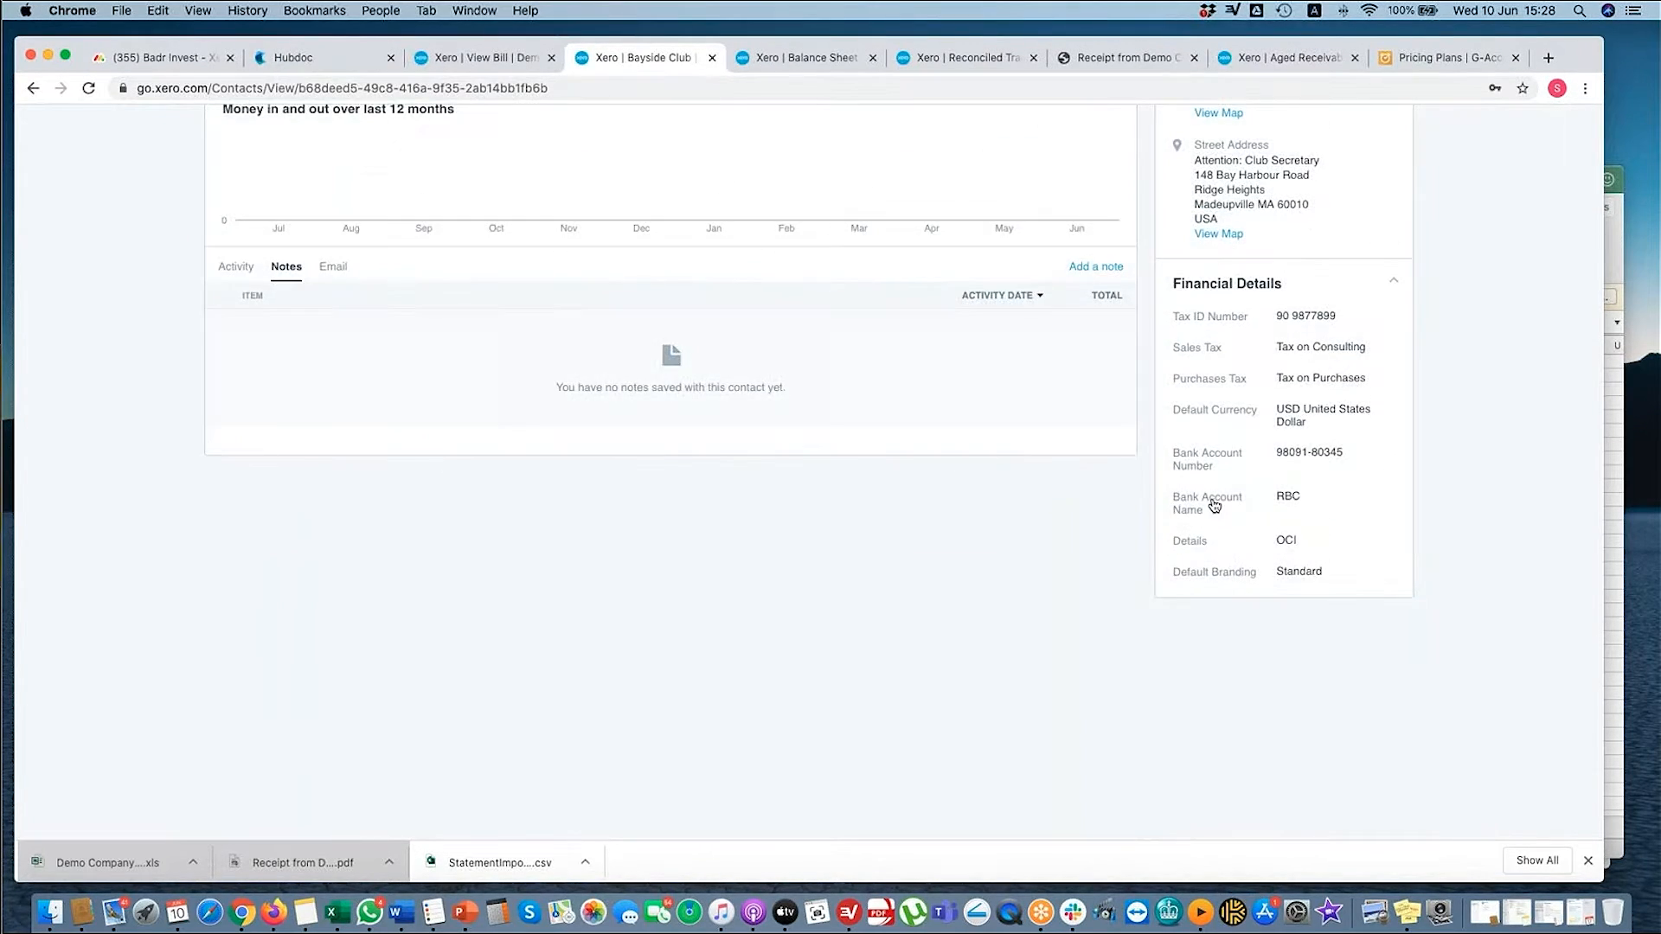
pyautogui.scroll(8, 1234, 422)
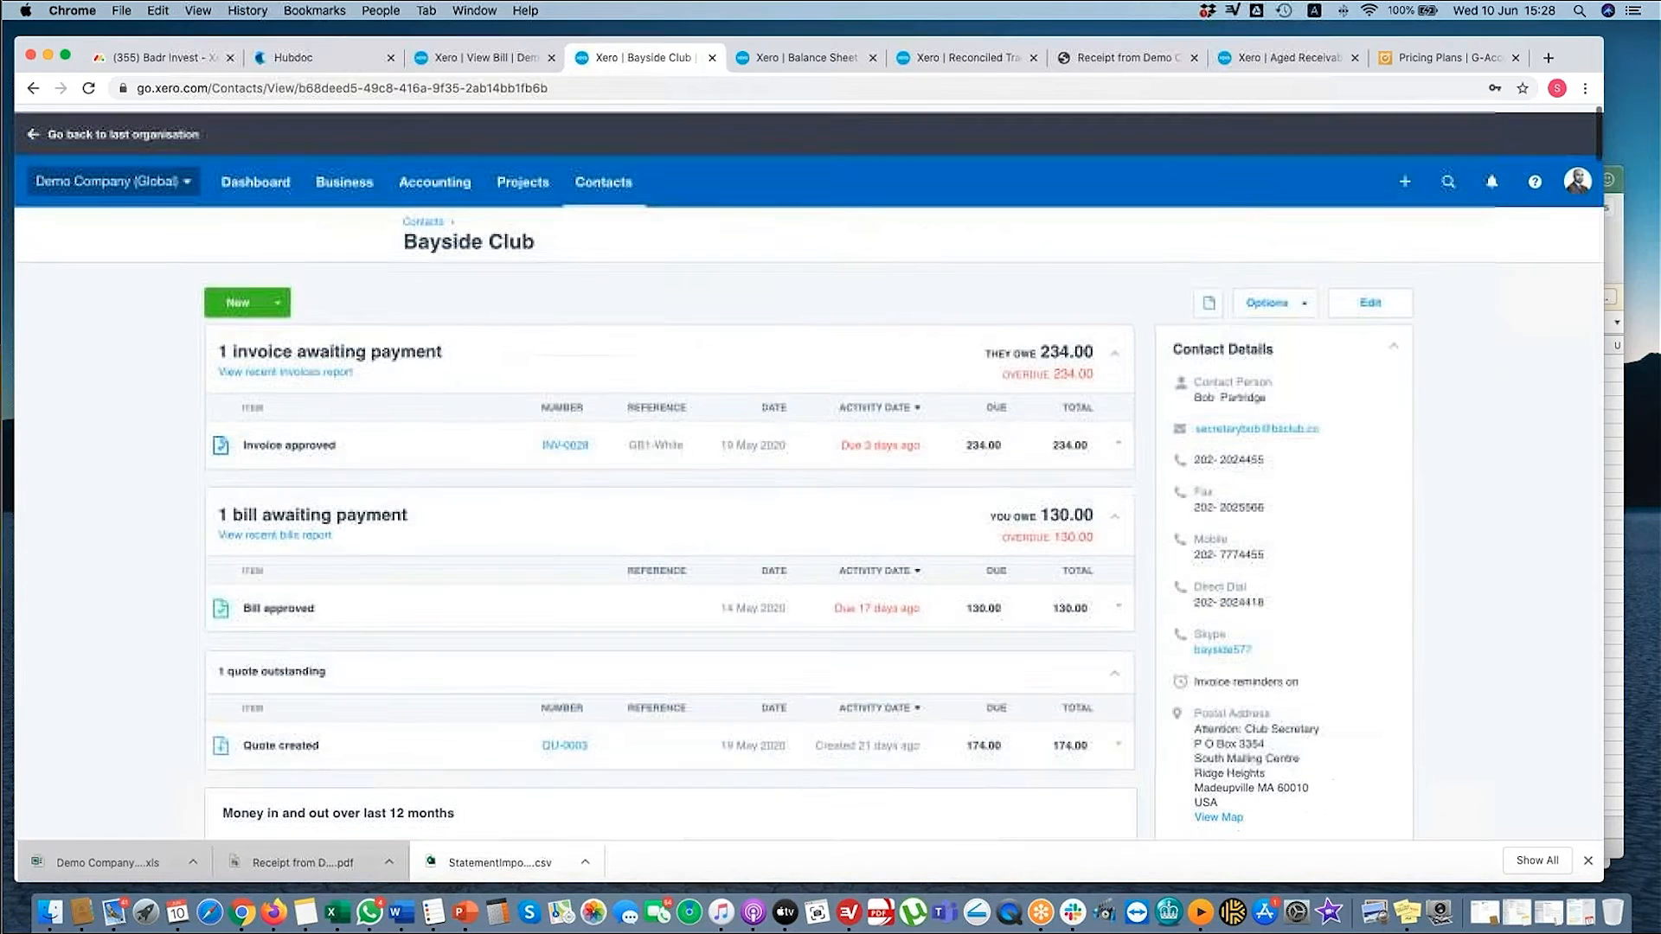
# Review the file attachment, contact management and new transaction options for Bayside Club, and return to the contacts list.
pyautogui.click(1210, 297)
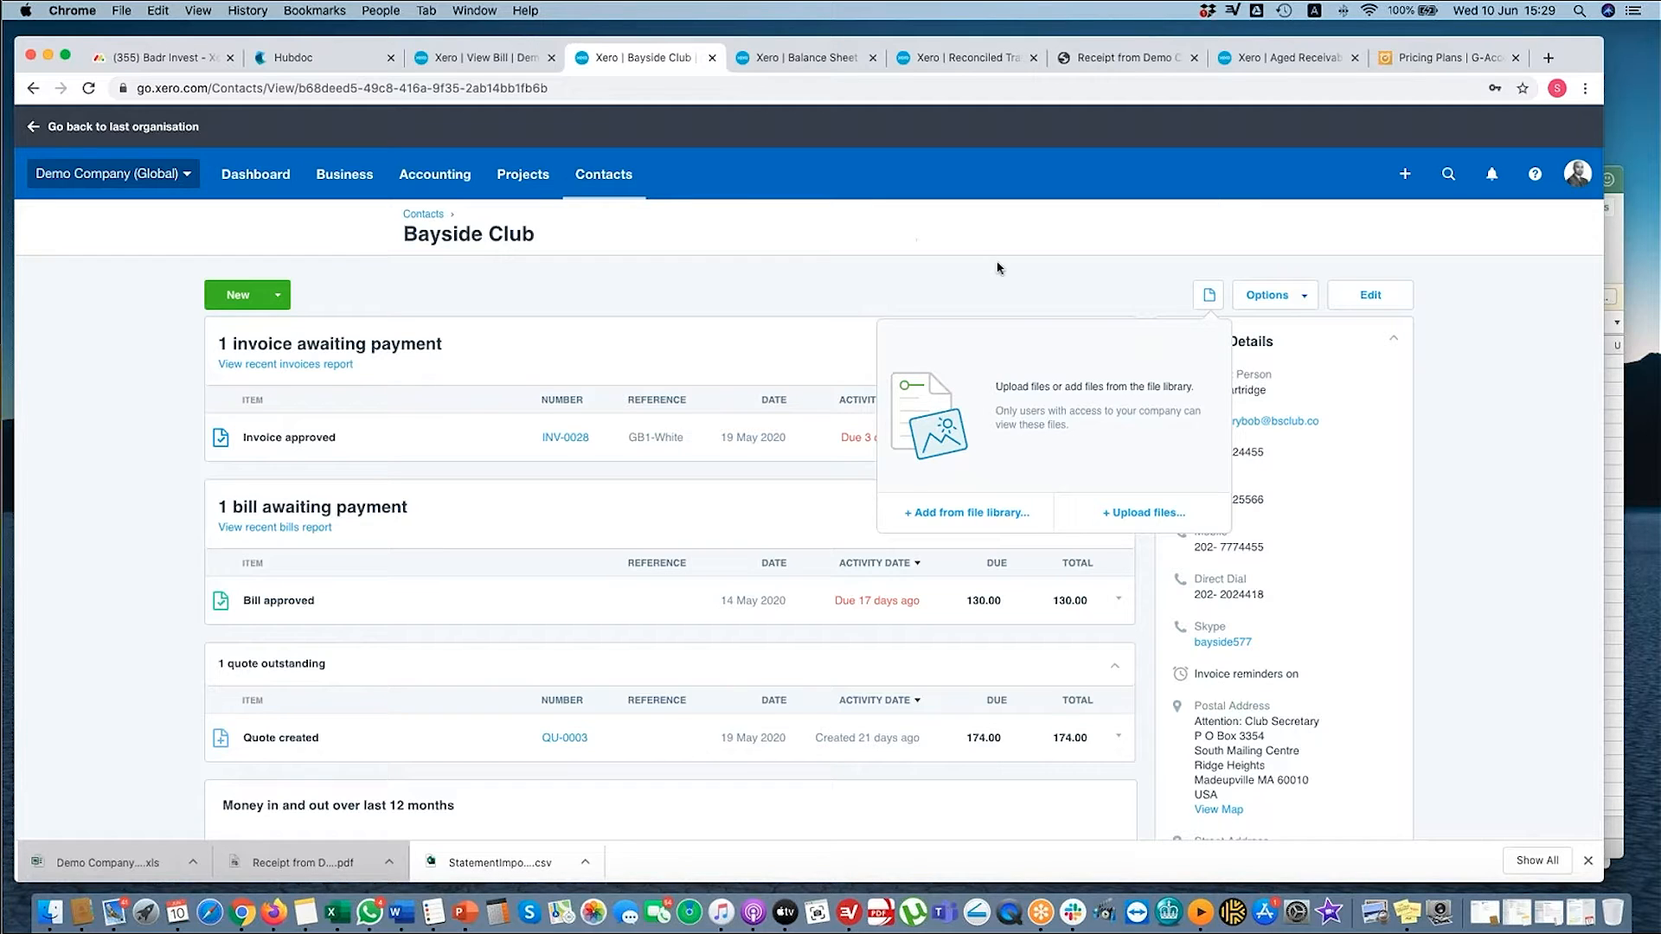
pyautogui.click(1297, 298)
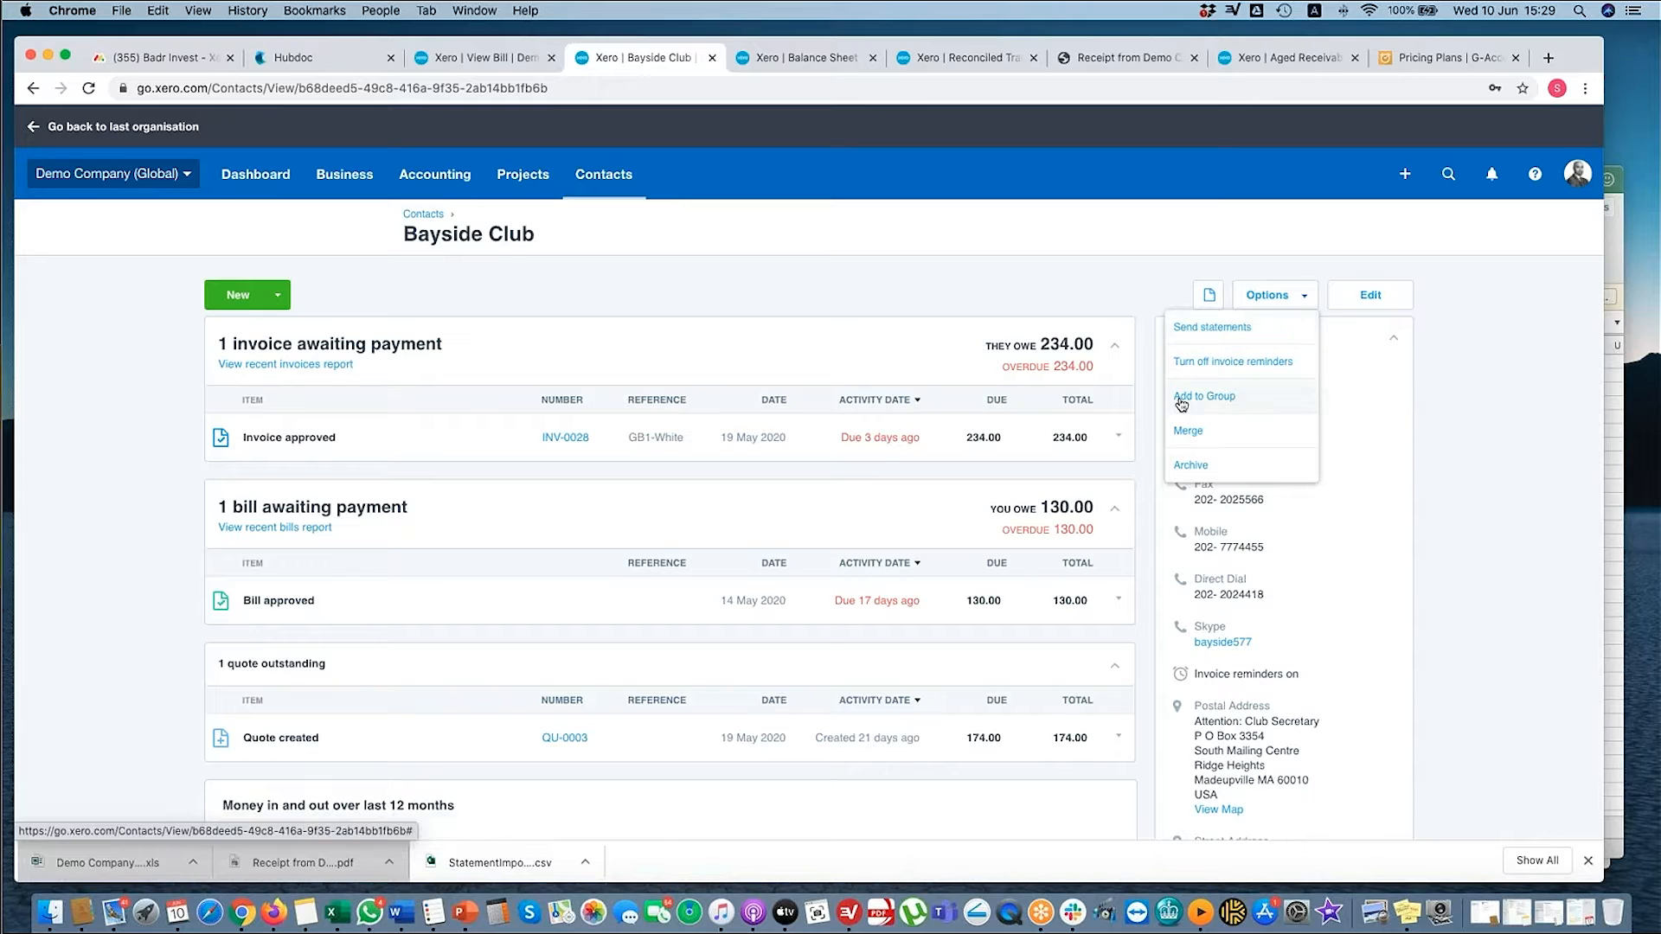
pyautogui.click(305, 301)
pyautogui.click(282, 297)
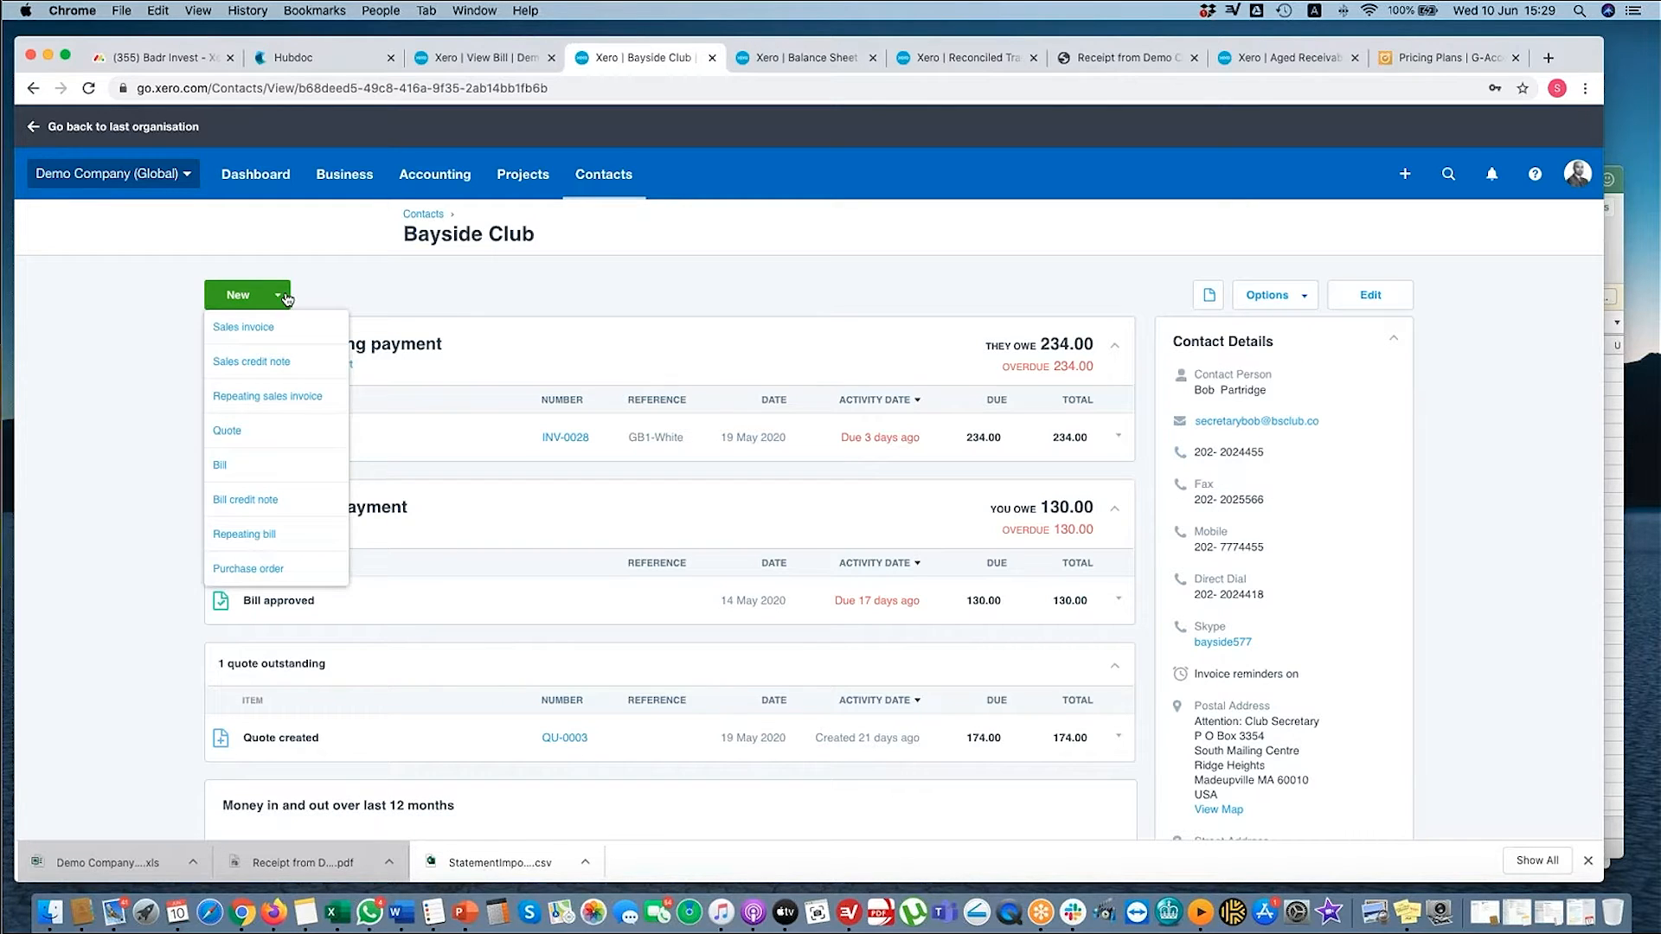
pyautogui.click(371, 299)
pyautogui.click(423, 215)
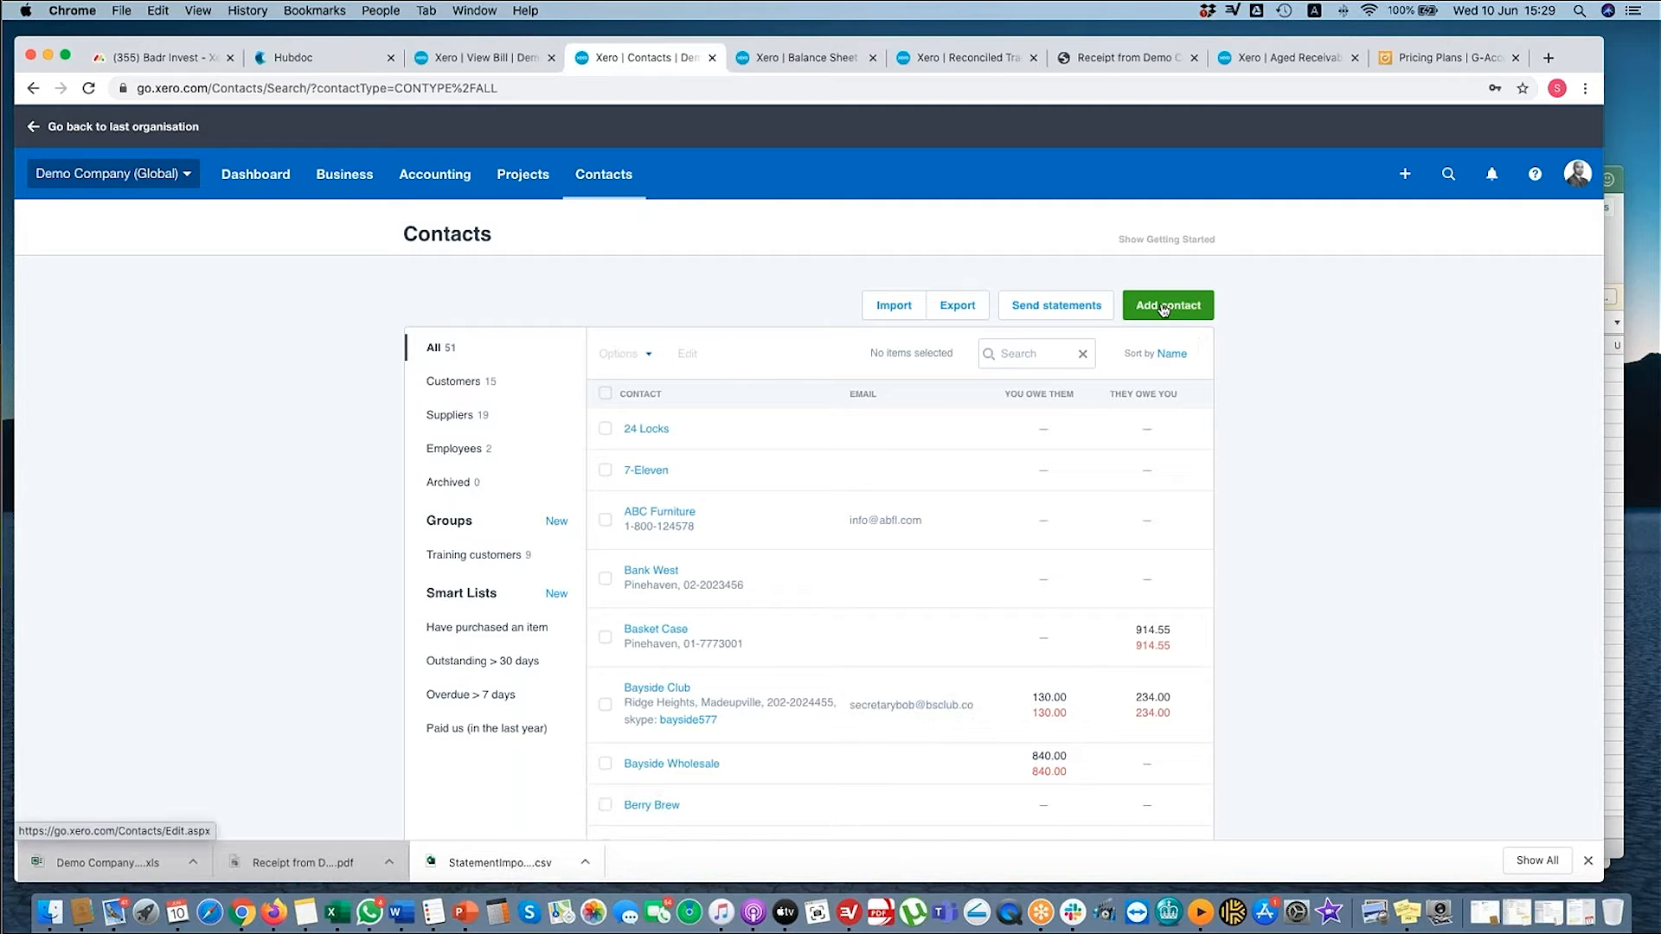
# Open a blank contact form with account number and additional person fields, and review its contact information and address sections.
pyautogui.click(1165, 308)
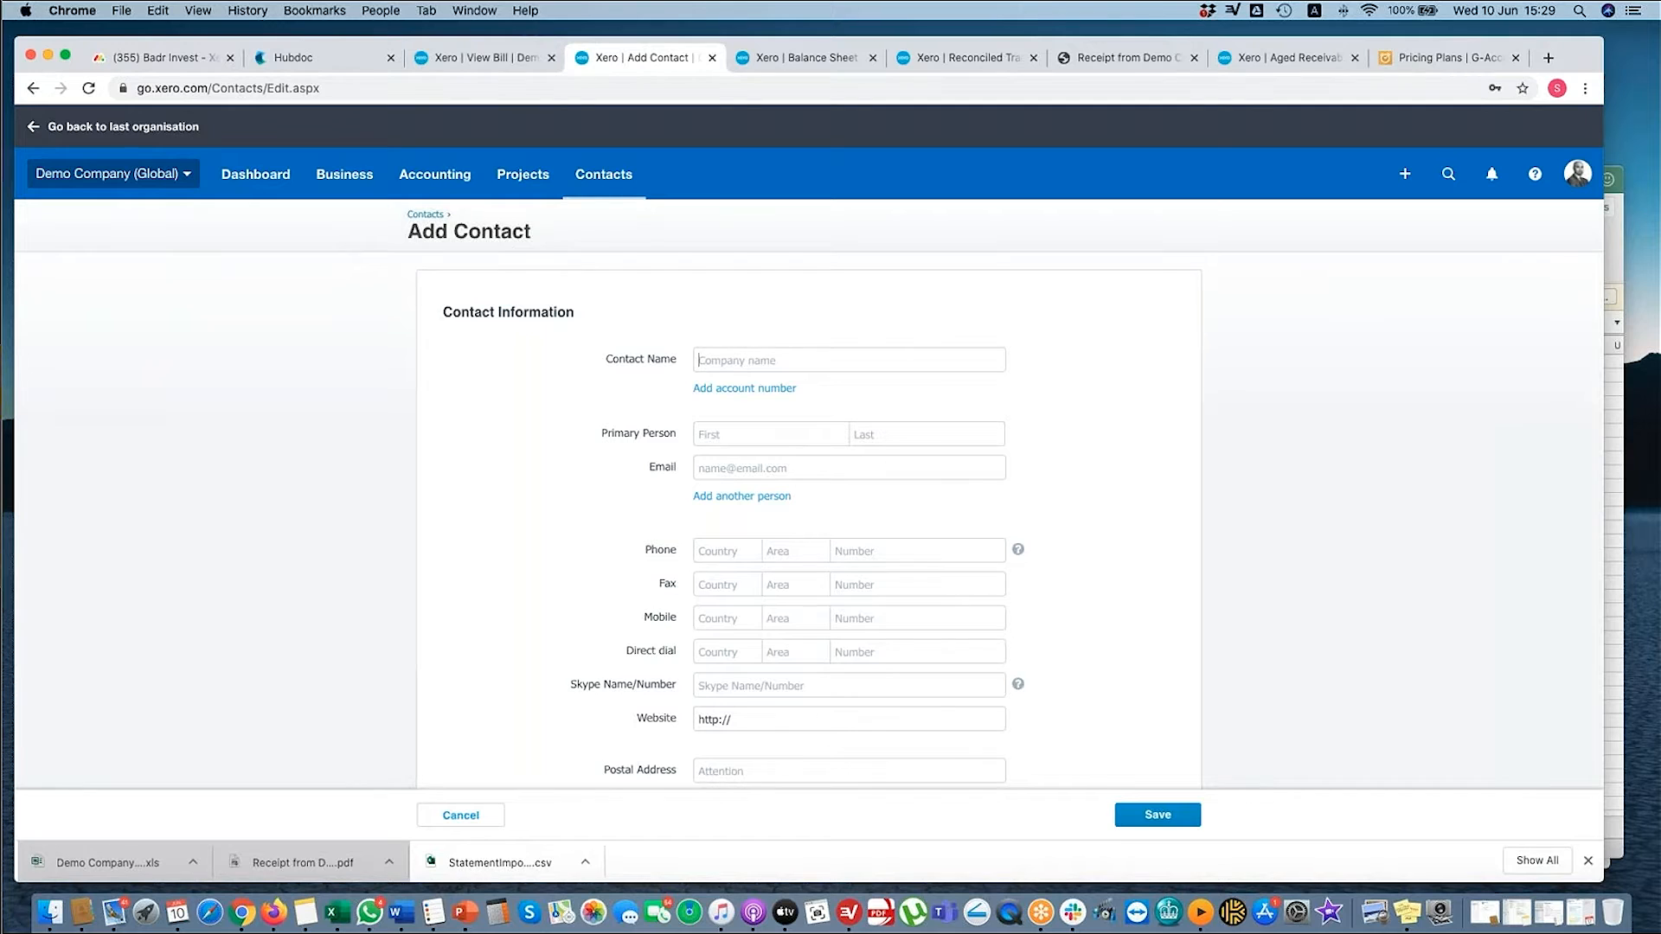
pyautogui.scroll(-2, 761, 450)
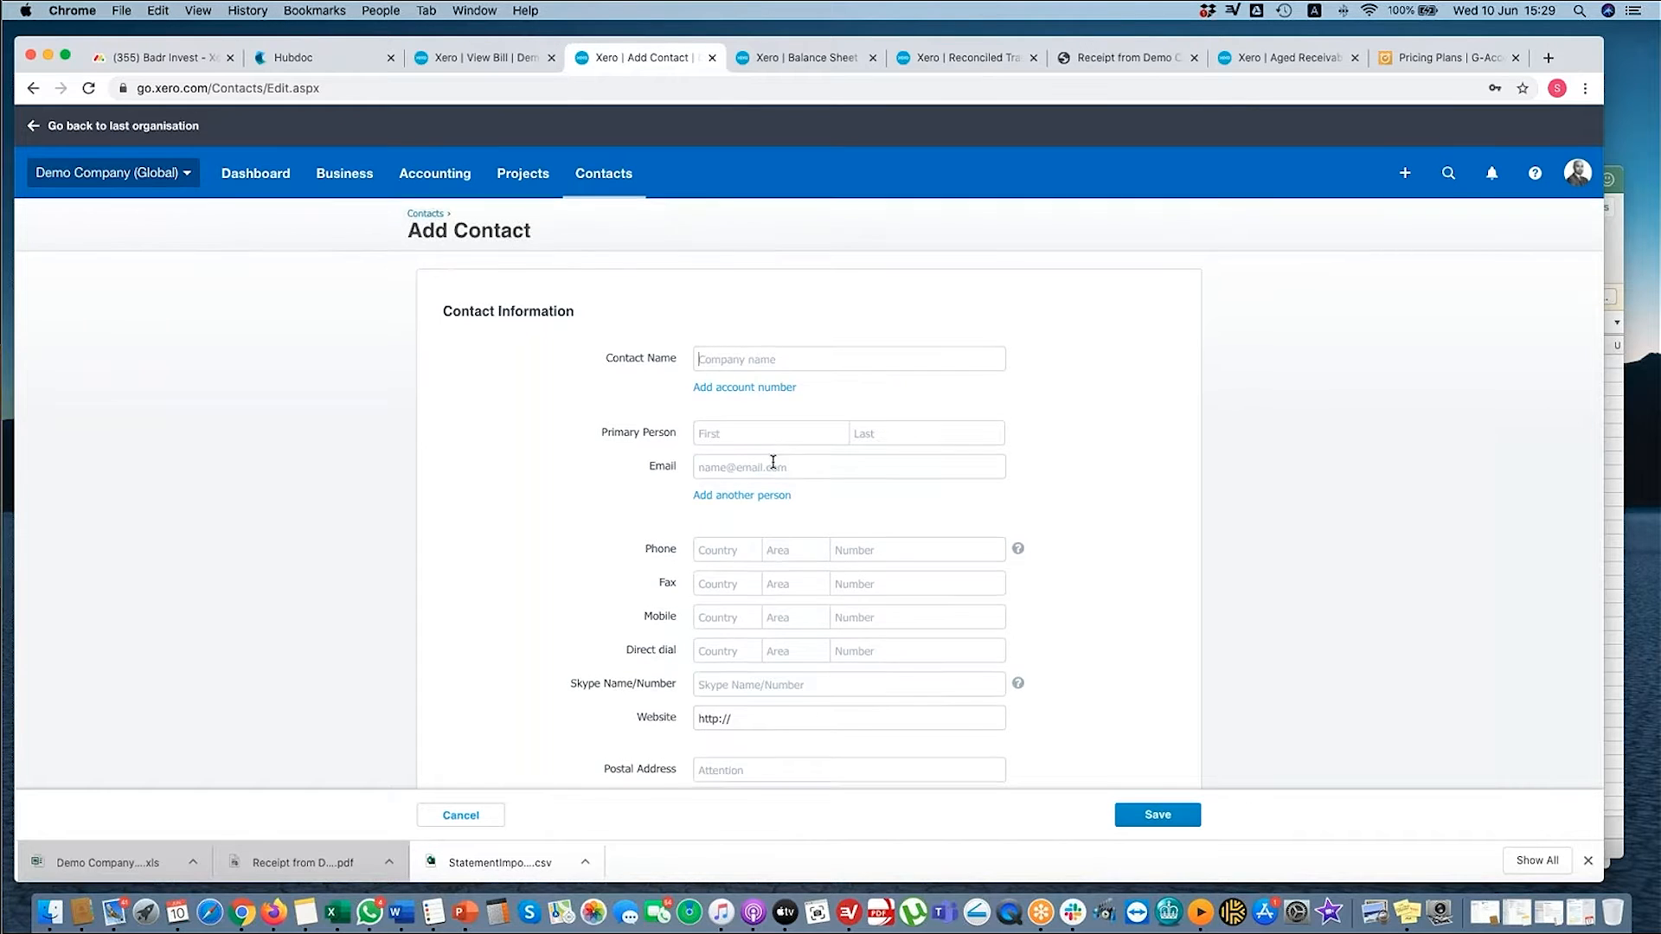
pyautogui.click(733, 318)
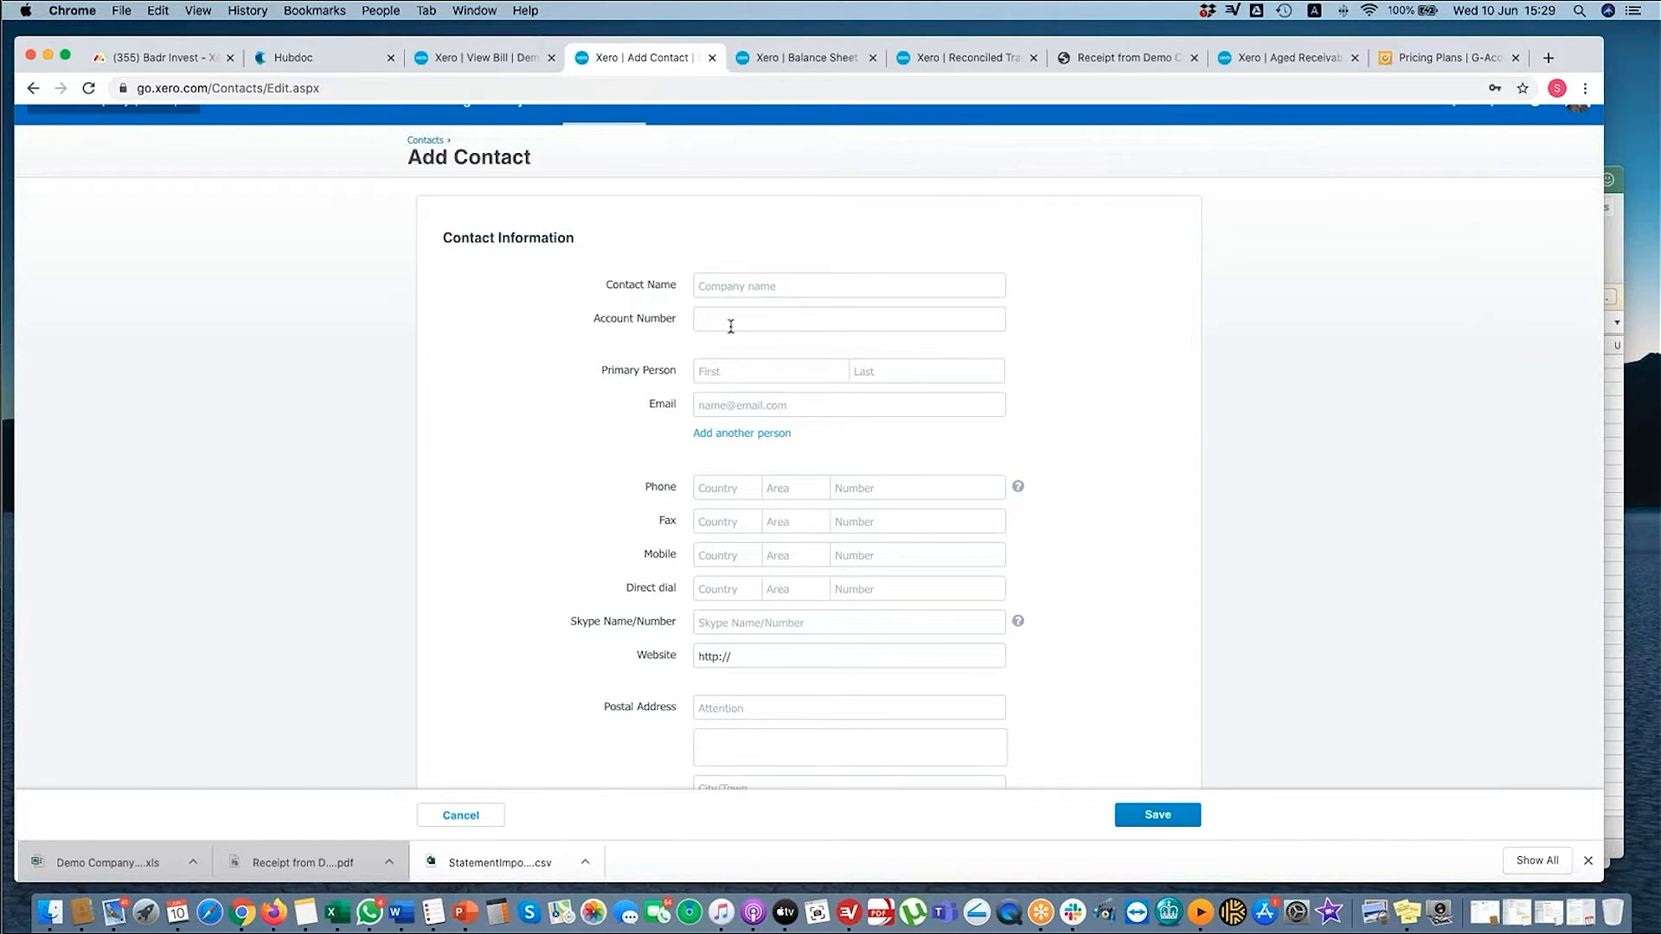
pyautogui.click(739, 434)
pyautogui.scroll(-3, 605, 485)
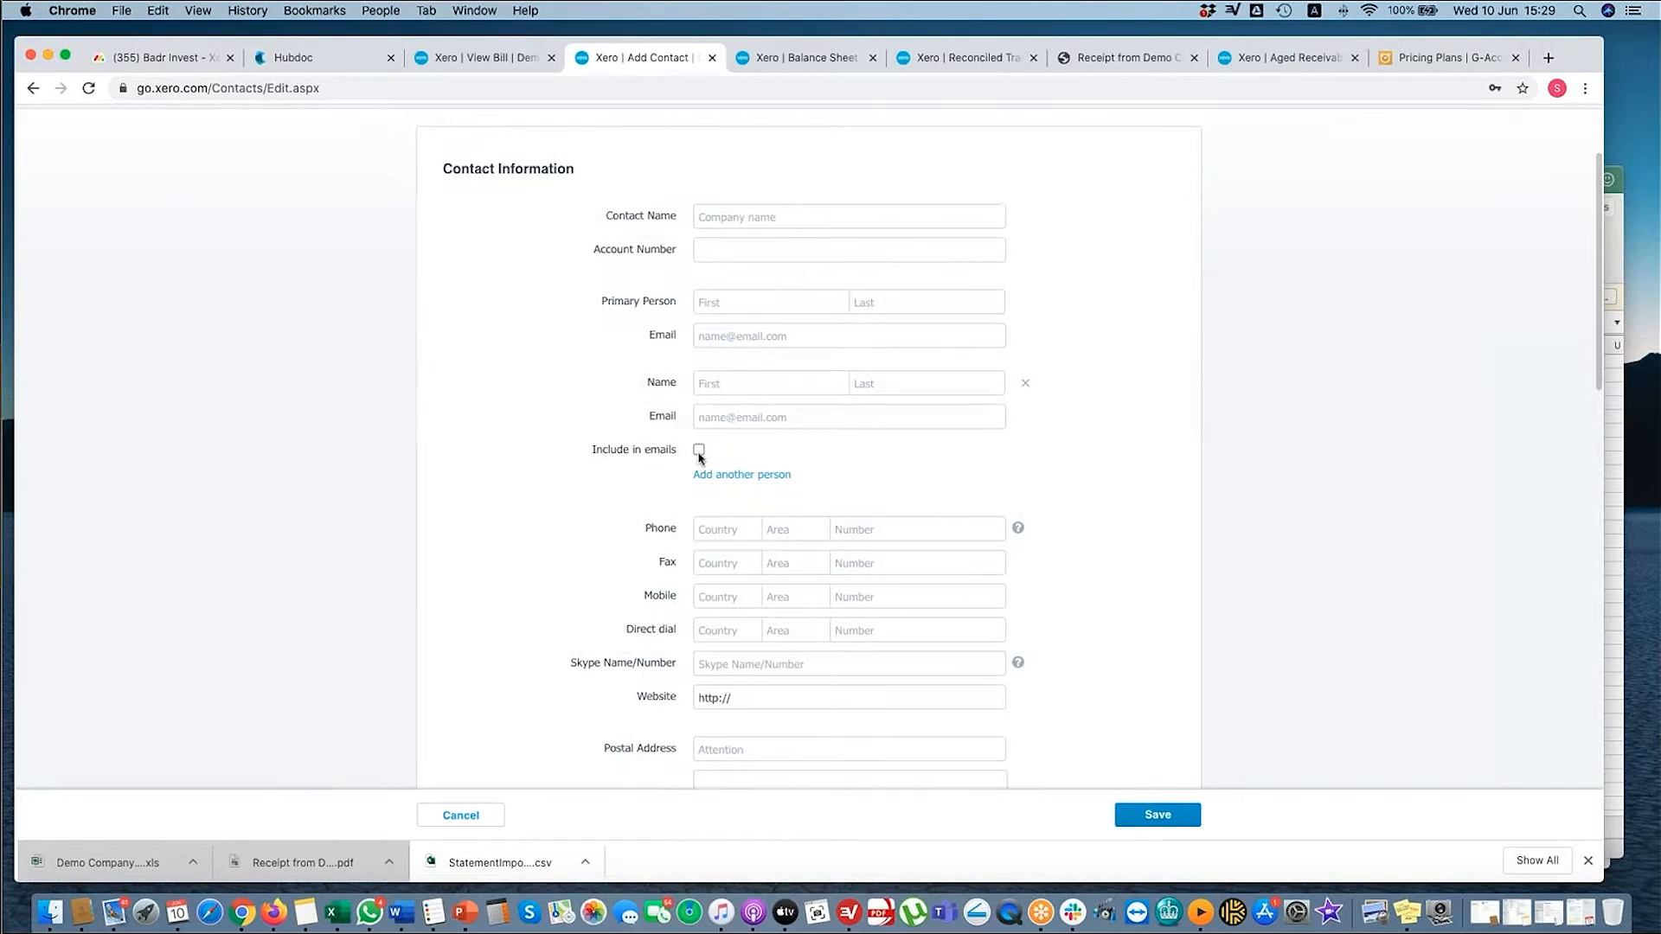
pyautogui.scroll(-5, 616, 493)
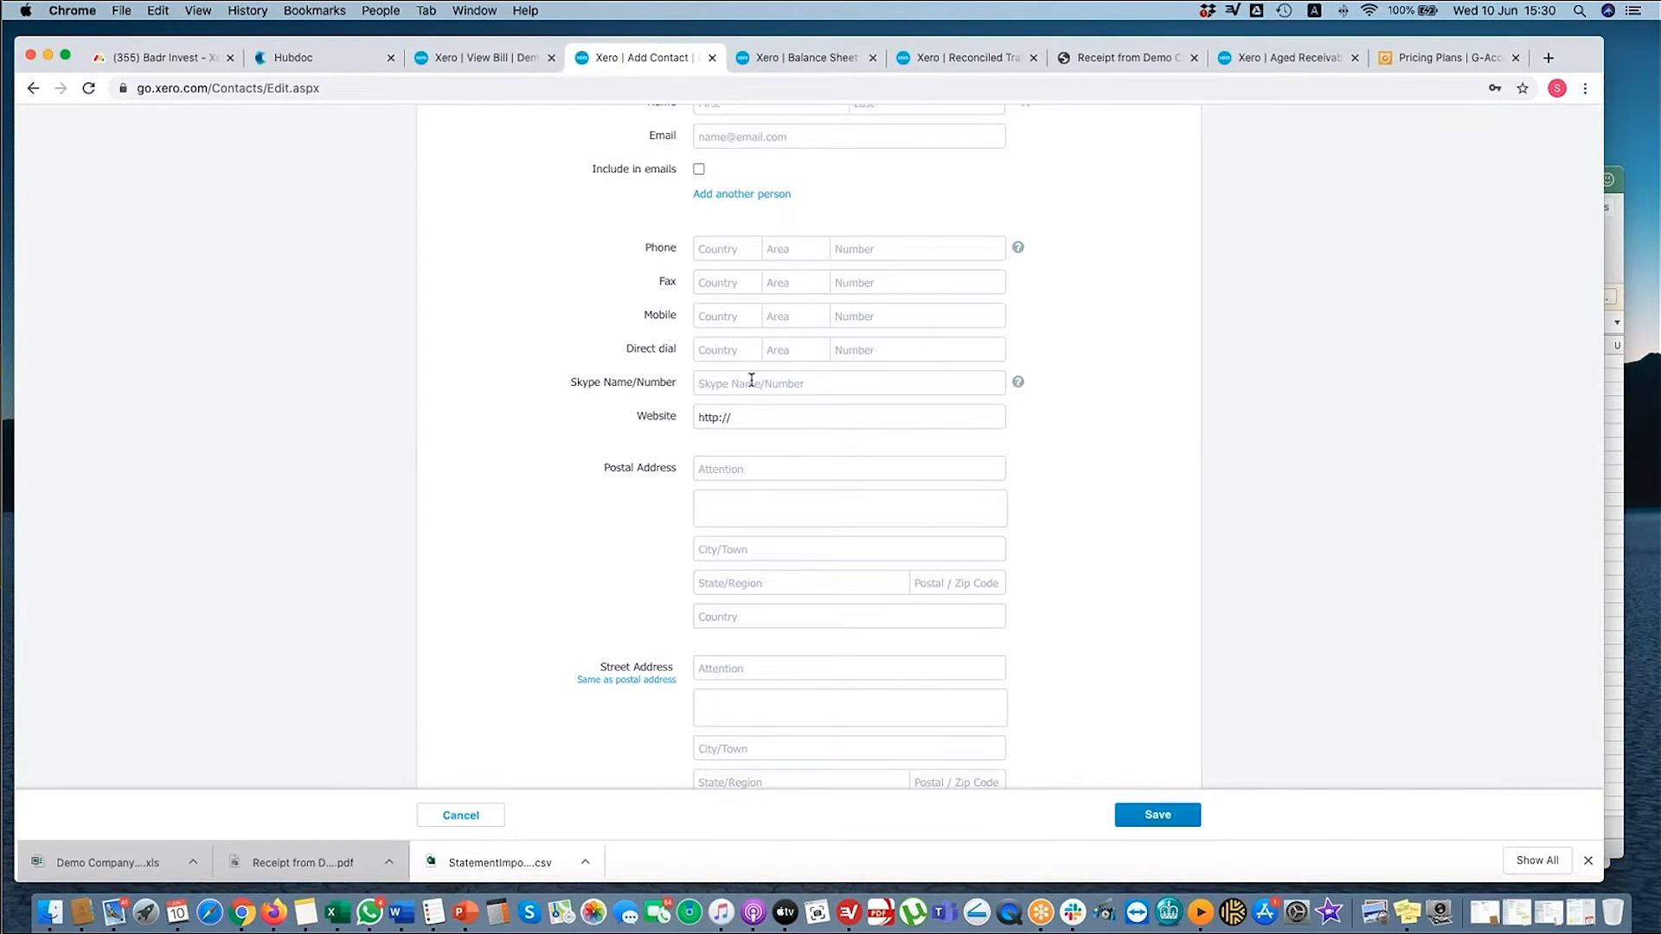
pyautogui.scroll(-6, 811, 436)
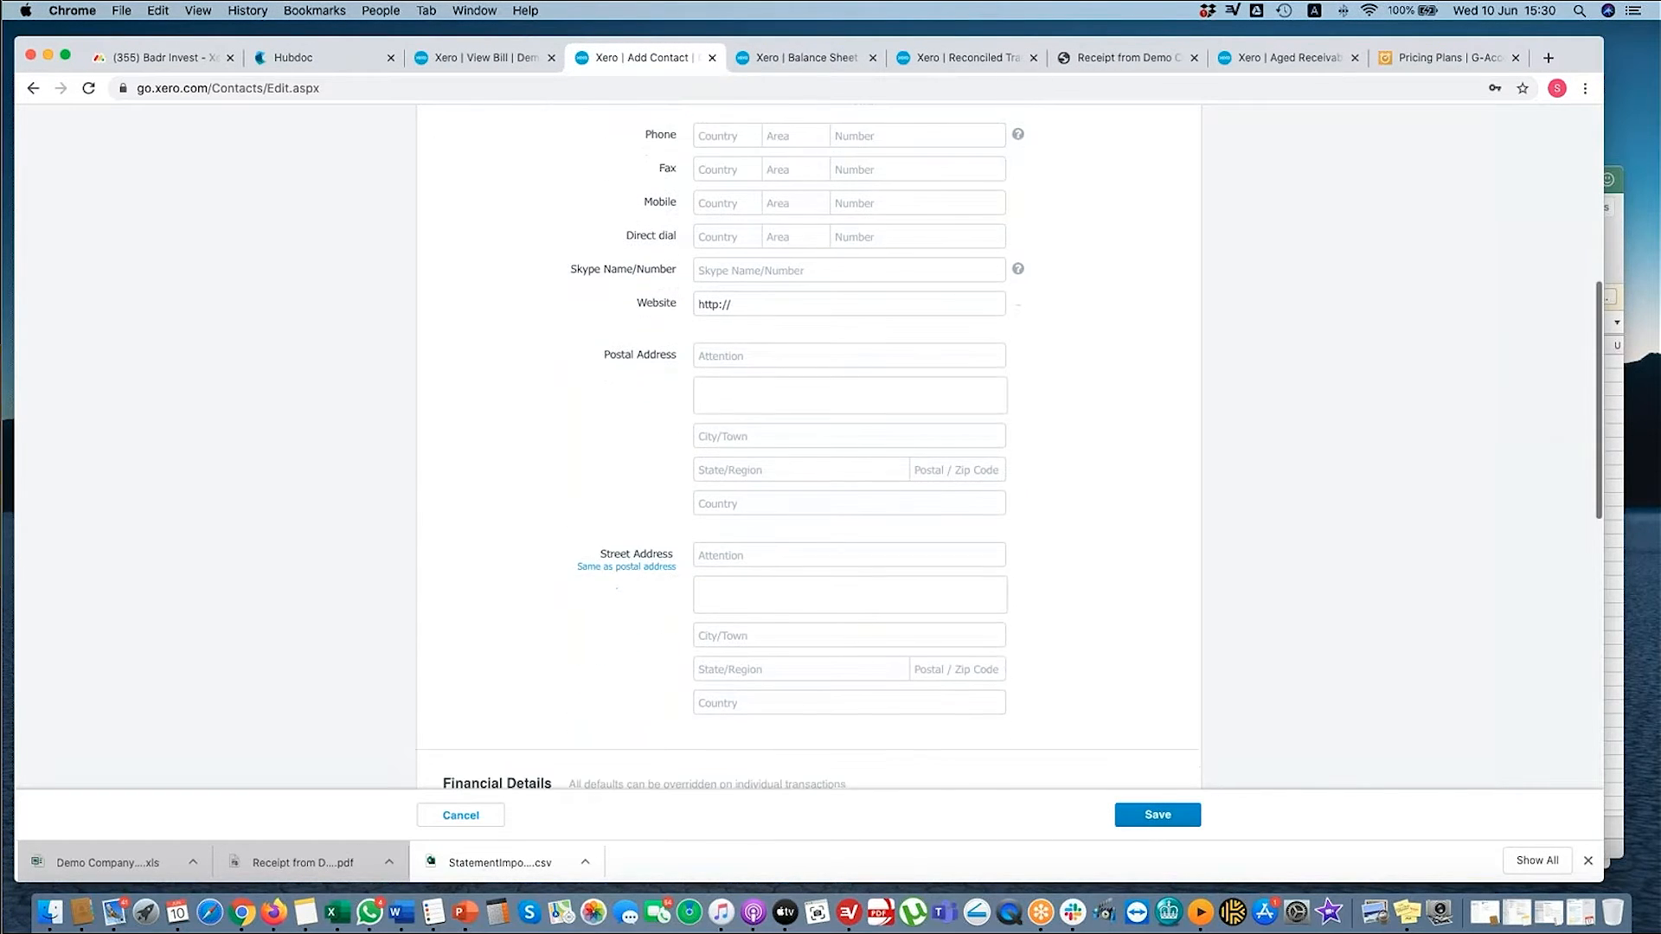
pyautogui.scroll(-7, 709, 452)
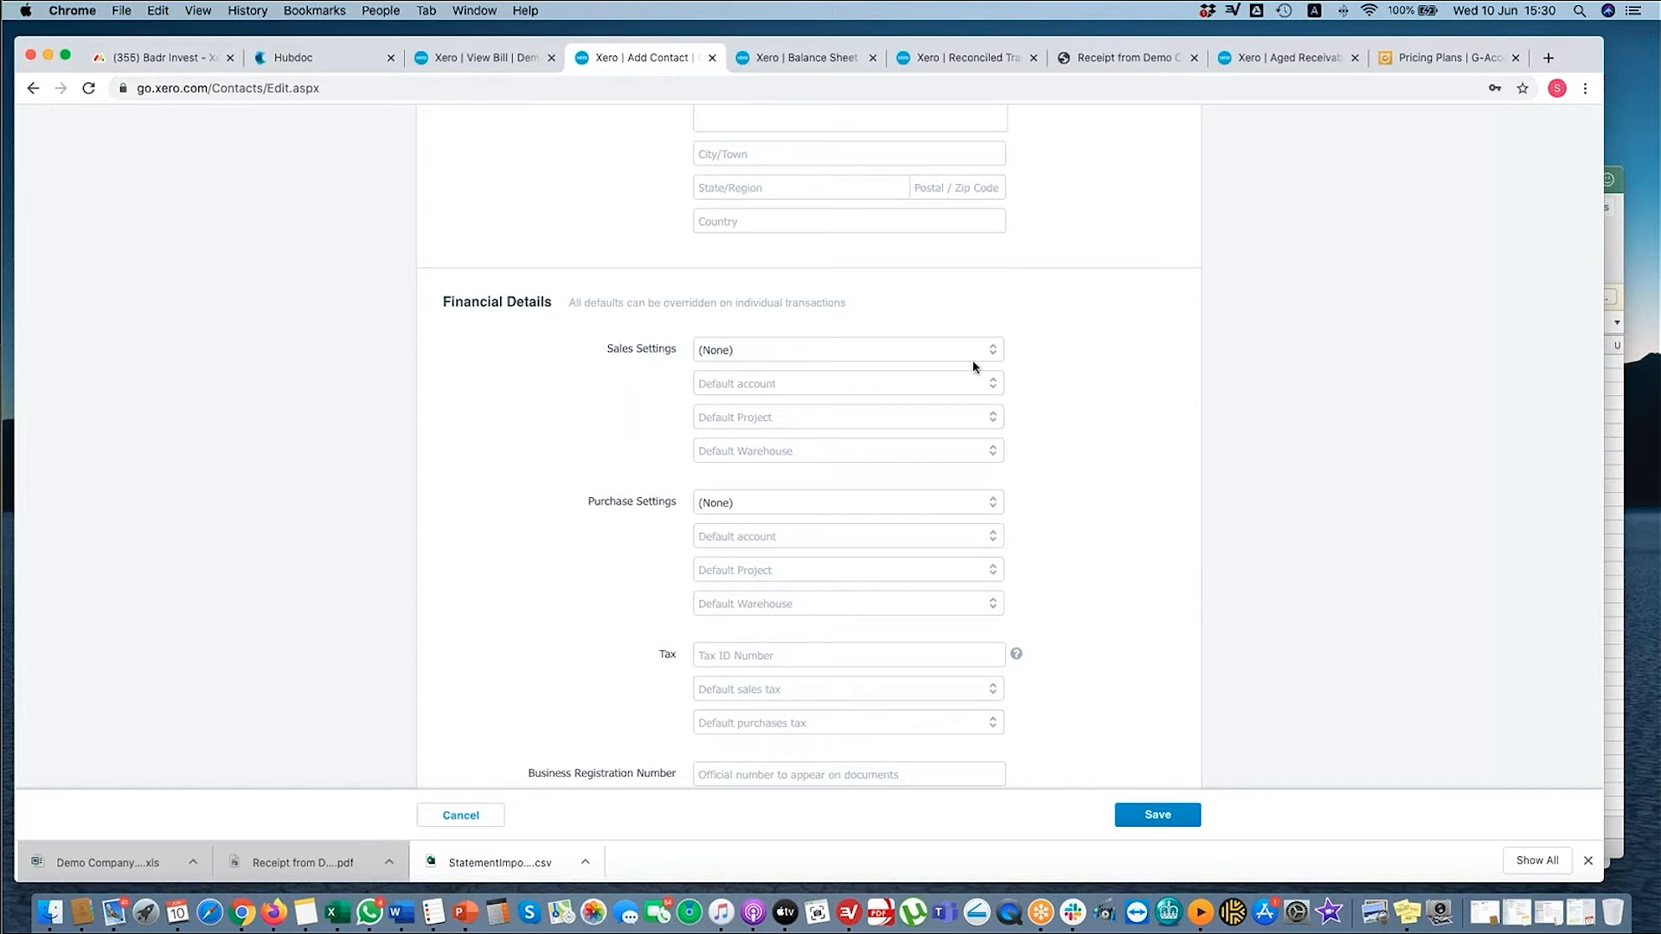
# Review the default sales tax choices for the new contact, and open the sales invoices list in the View Bill browser tab.
pyautogui.click(1001, 356)
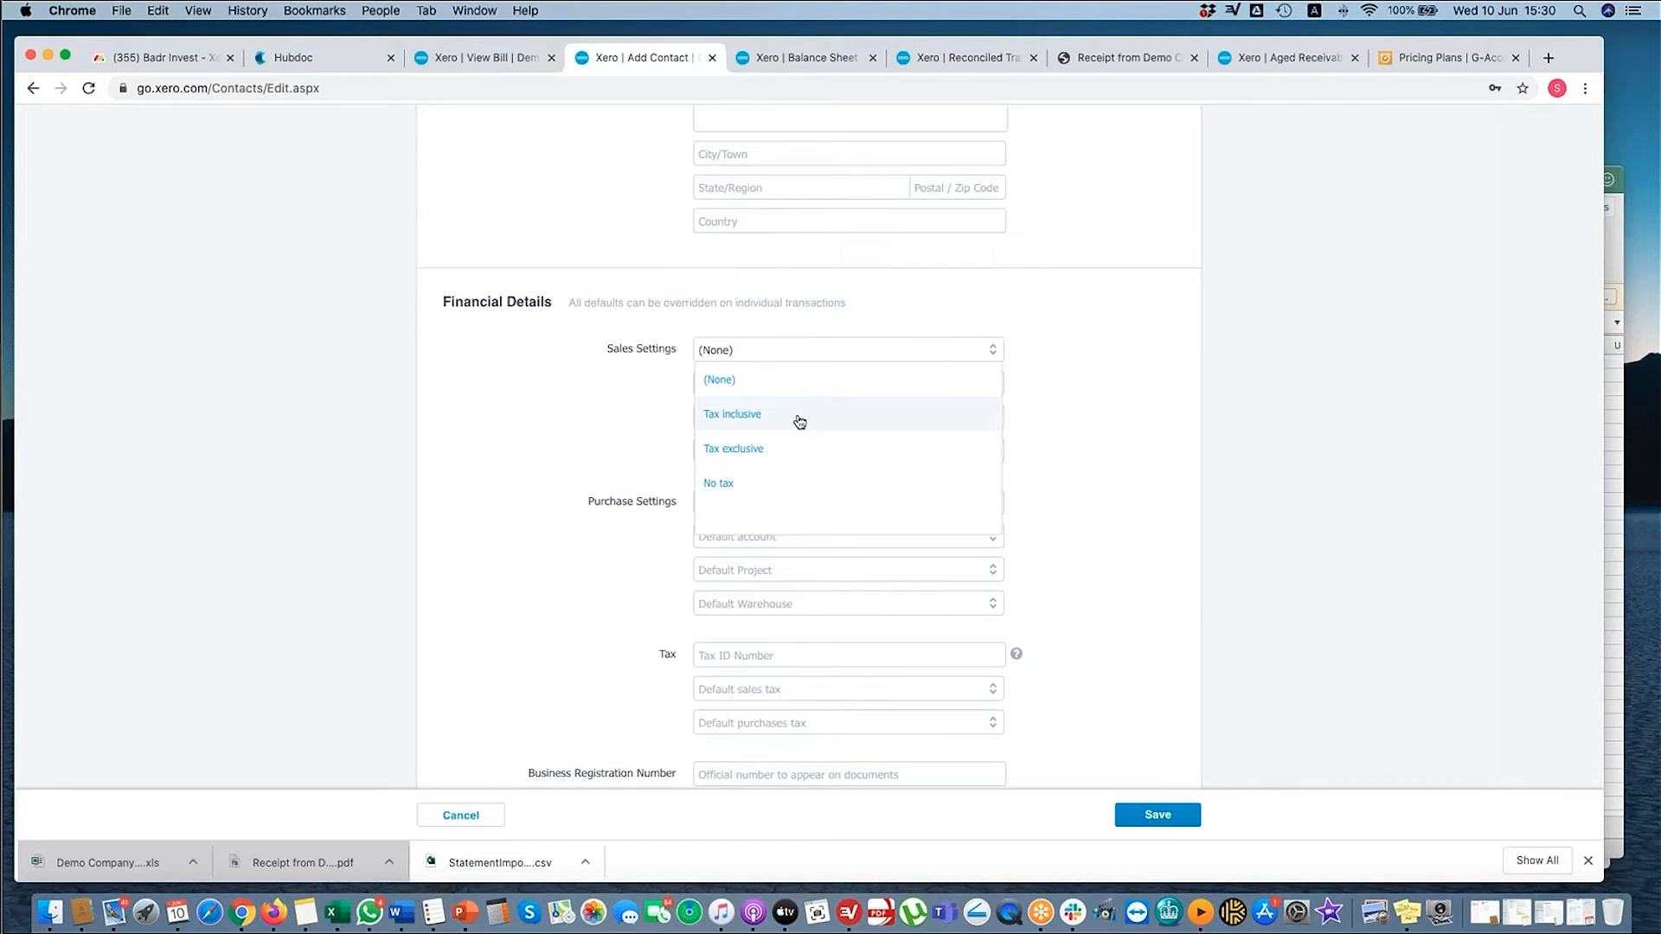
pyautogui.click(603, 395)
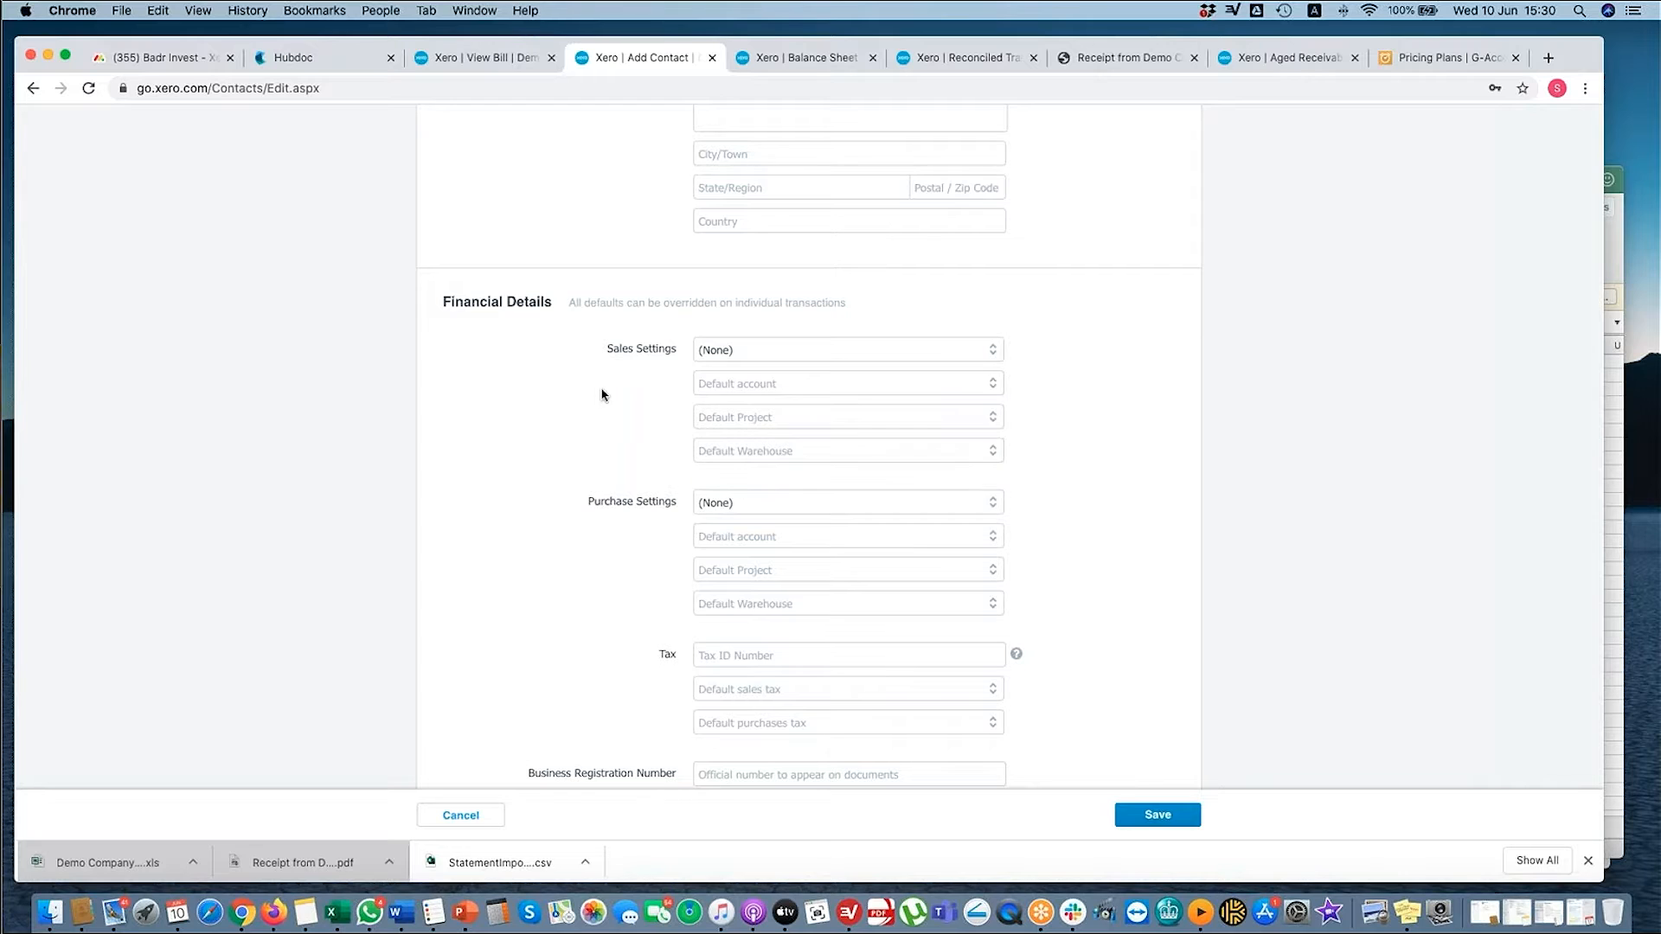
pyautogui.click(489, 57)
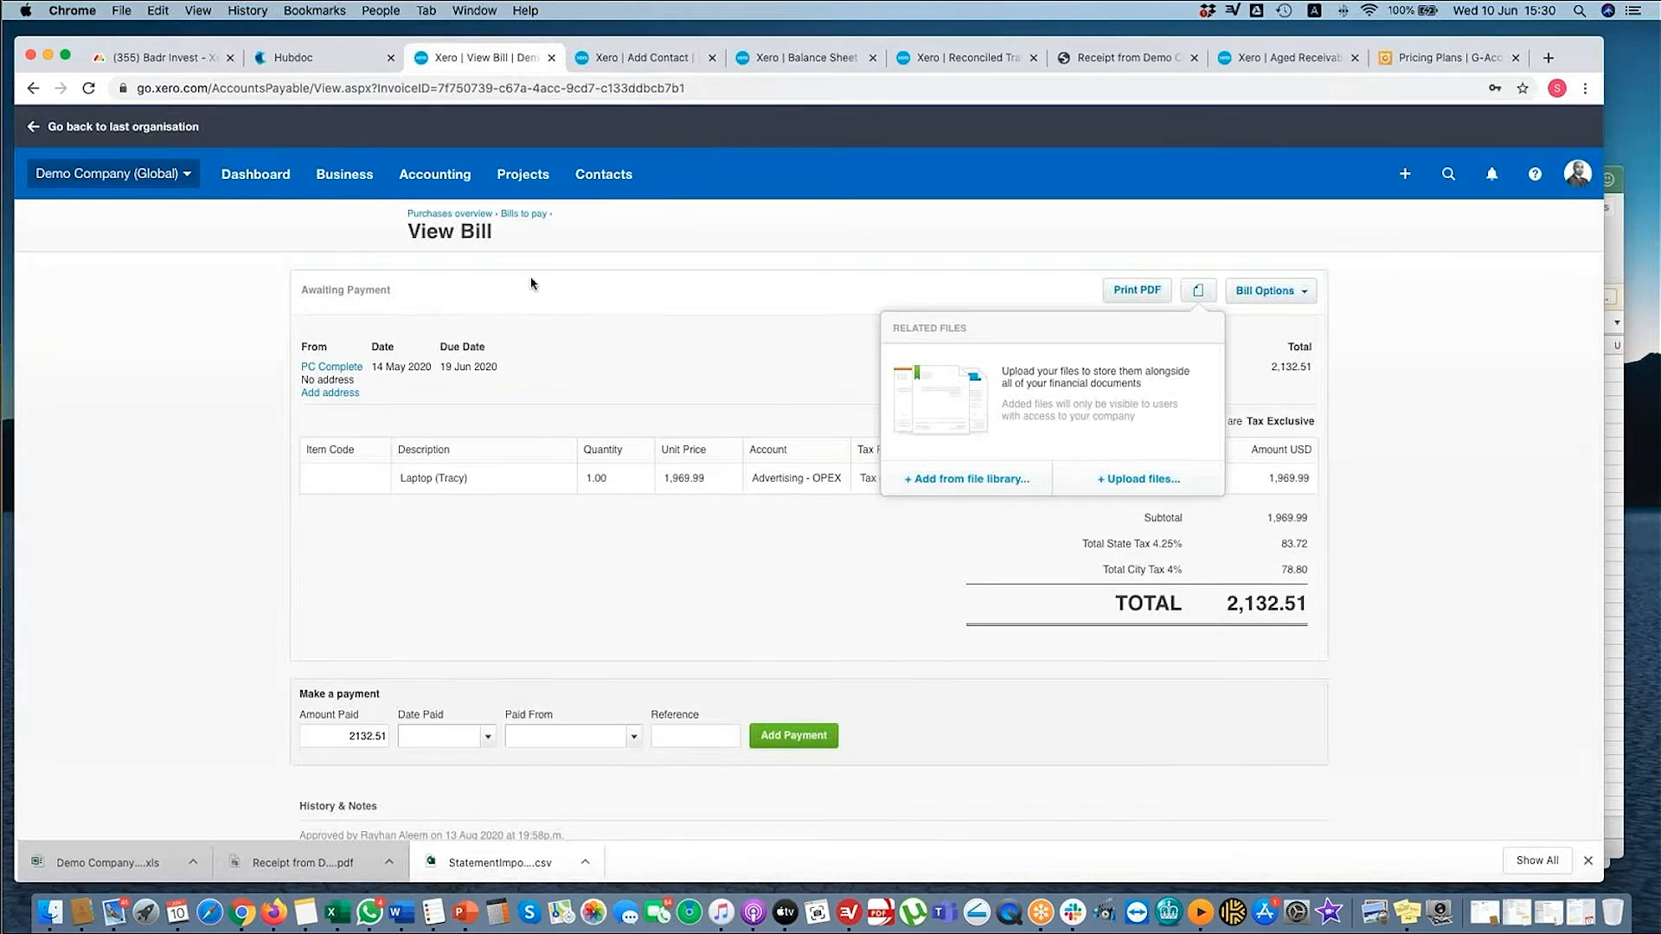
pyautogui.click(344, 174)
pyautogui.click(394, 322)
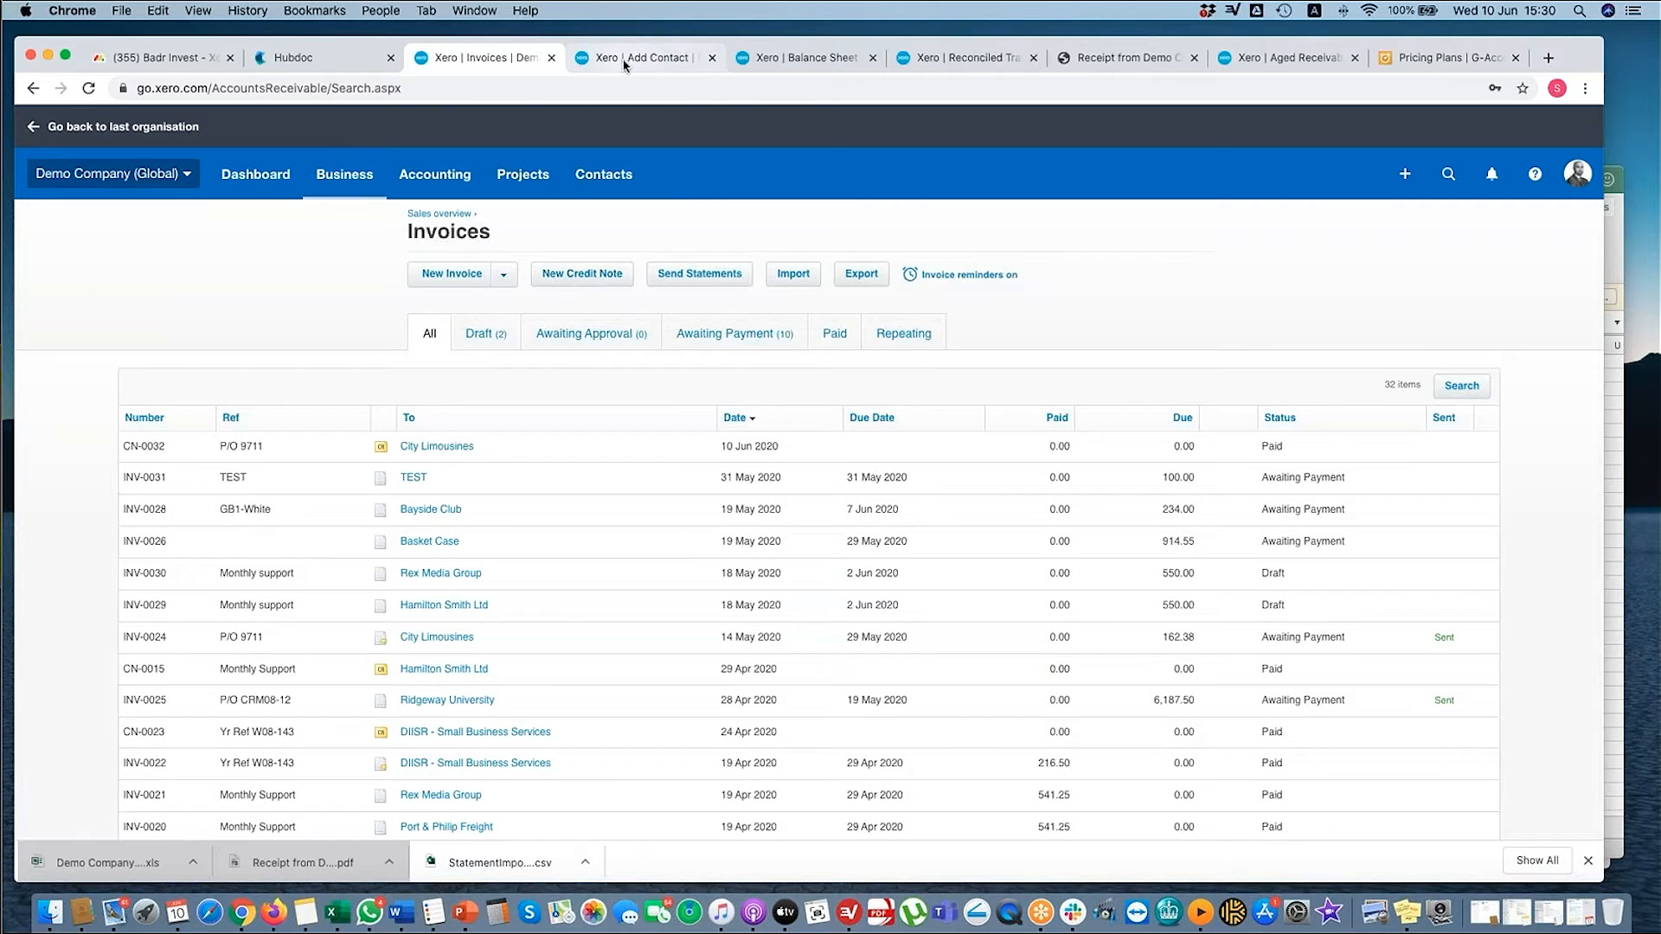
# Return to the new contact form and review the default project choices for sales and the default account choices for purchases.
pyautogui.click(624, 64)
pyautogui.scroll(-1, 749, 542)
pyautogui.click(976, 388)
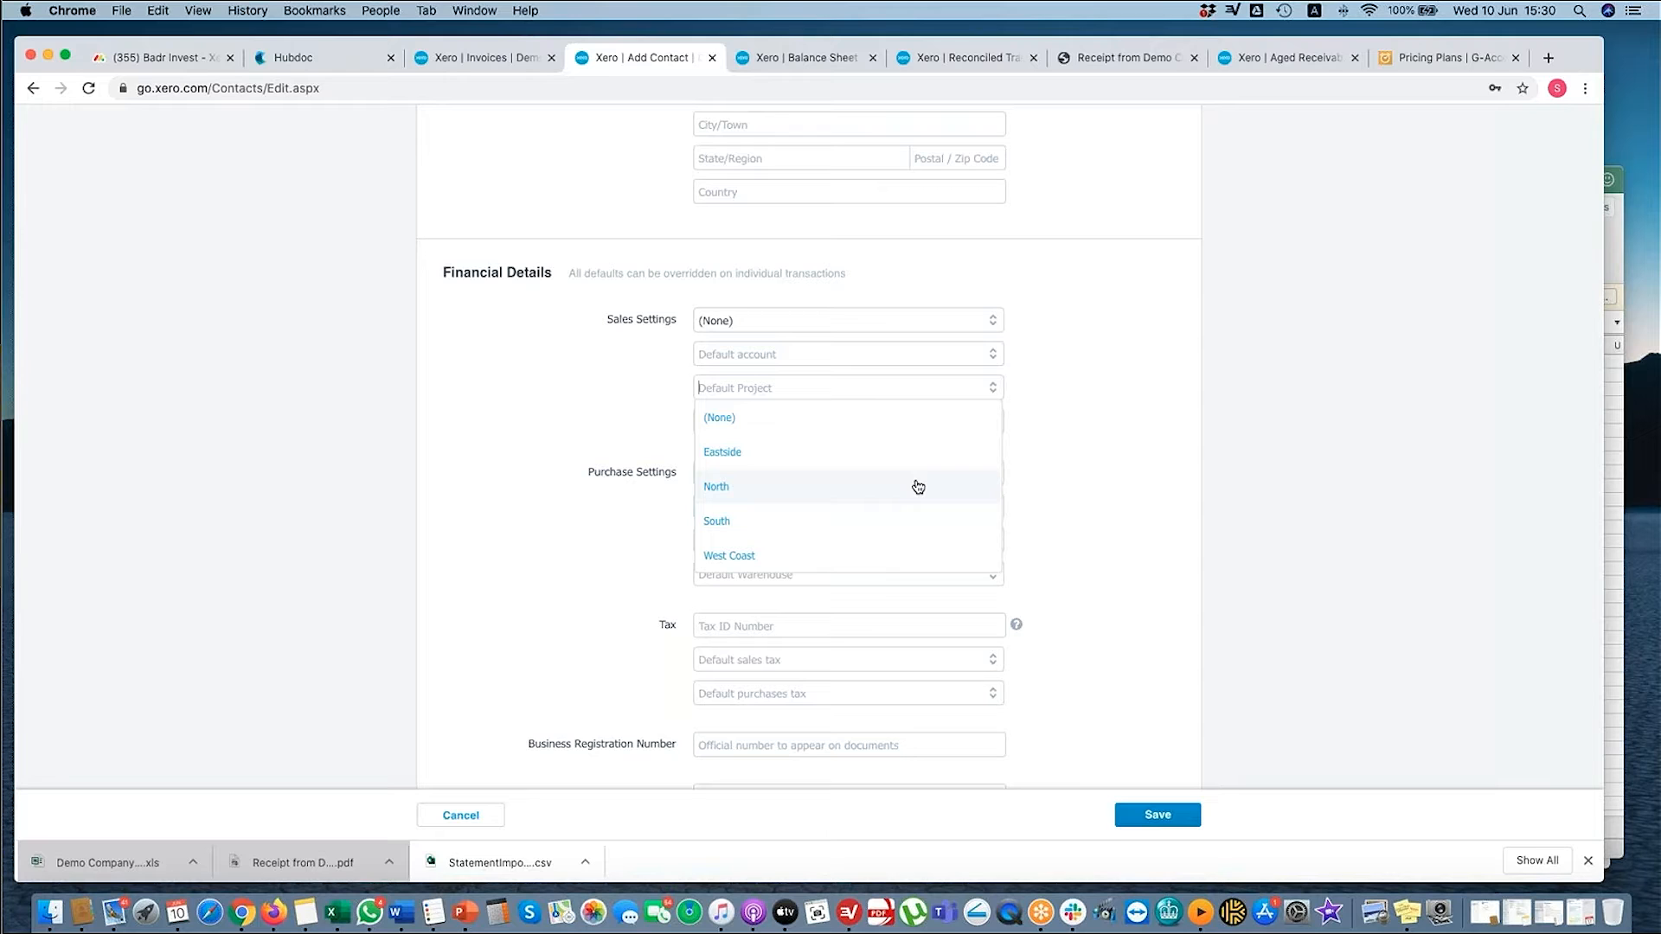
pyautogui.click(655, 465)
pyautogui.scroll(-3, 611, 493)
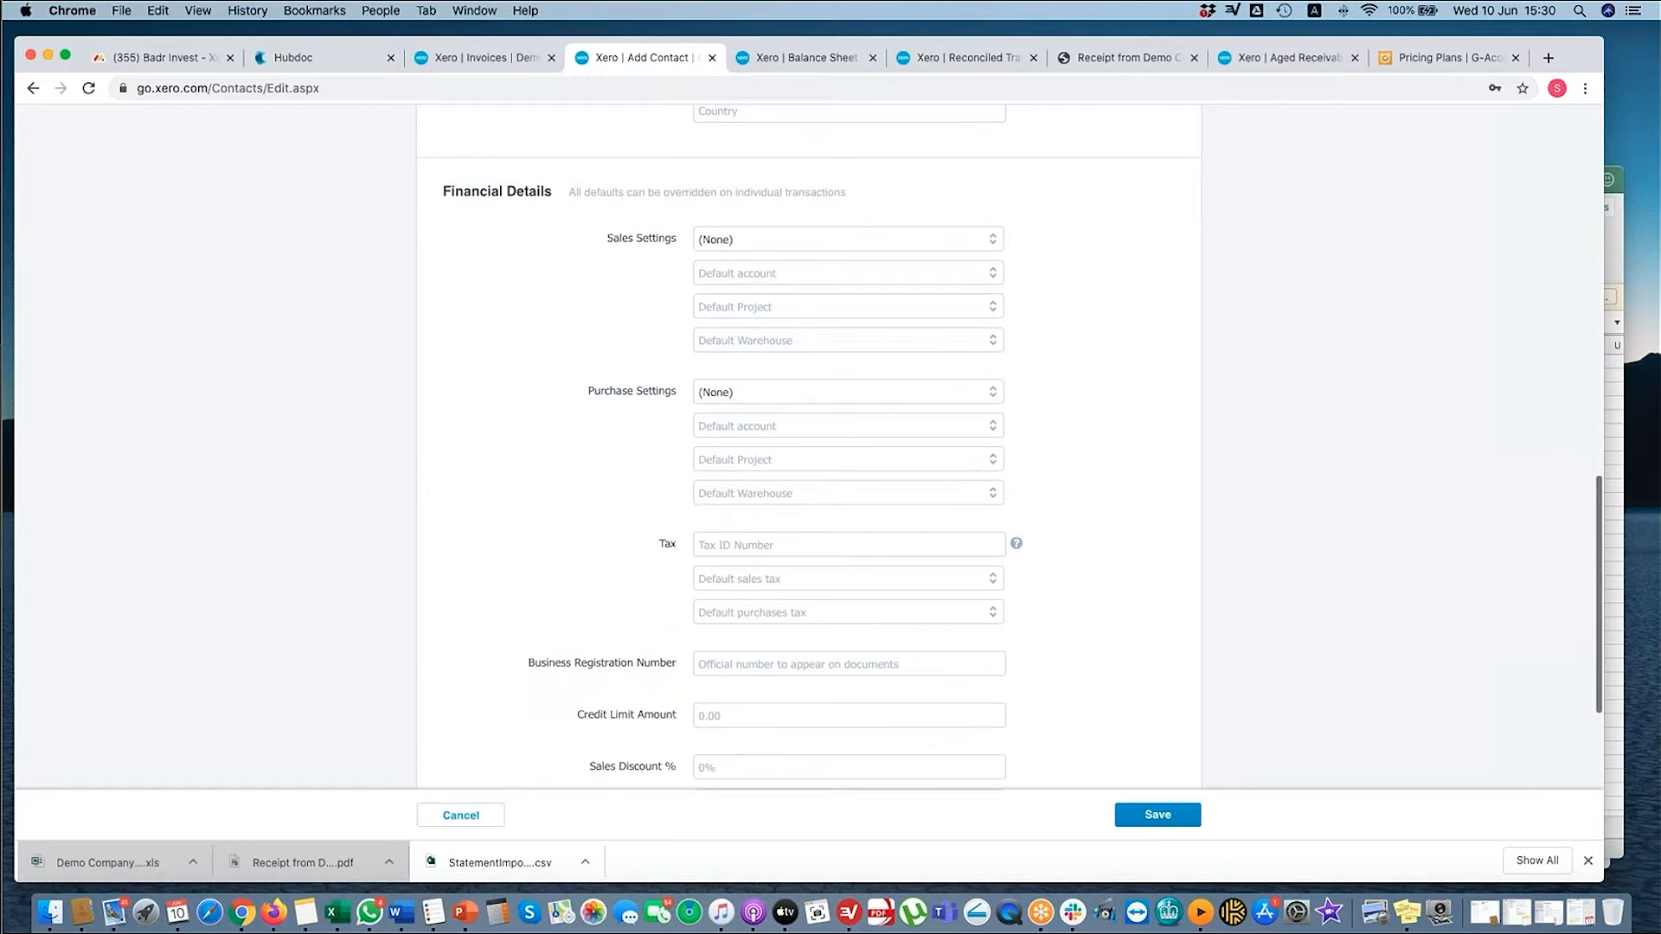
pyautogui.click(998, 431)
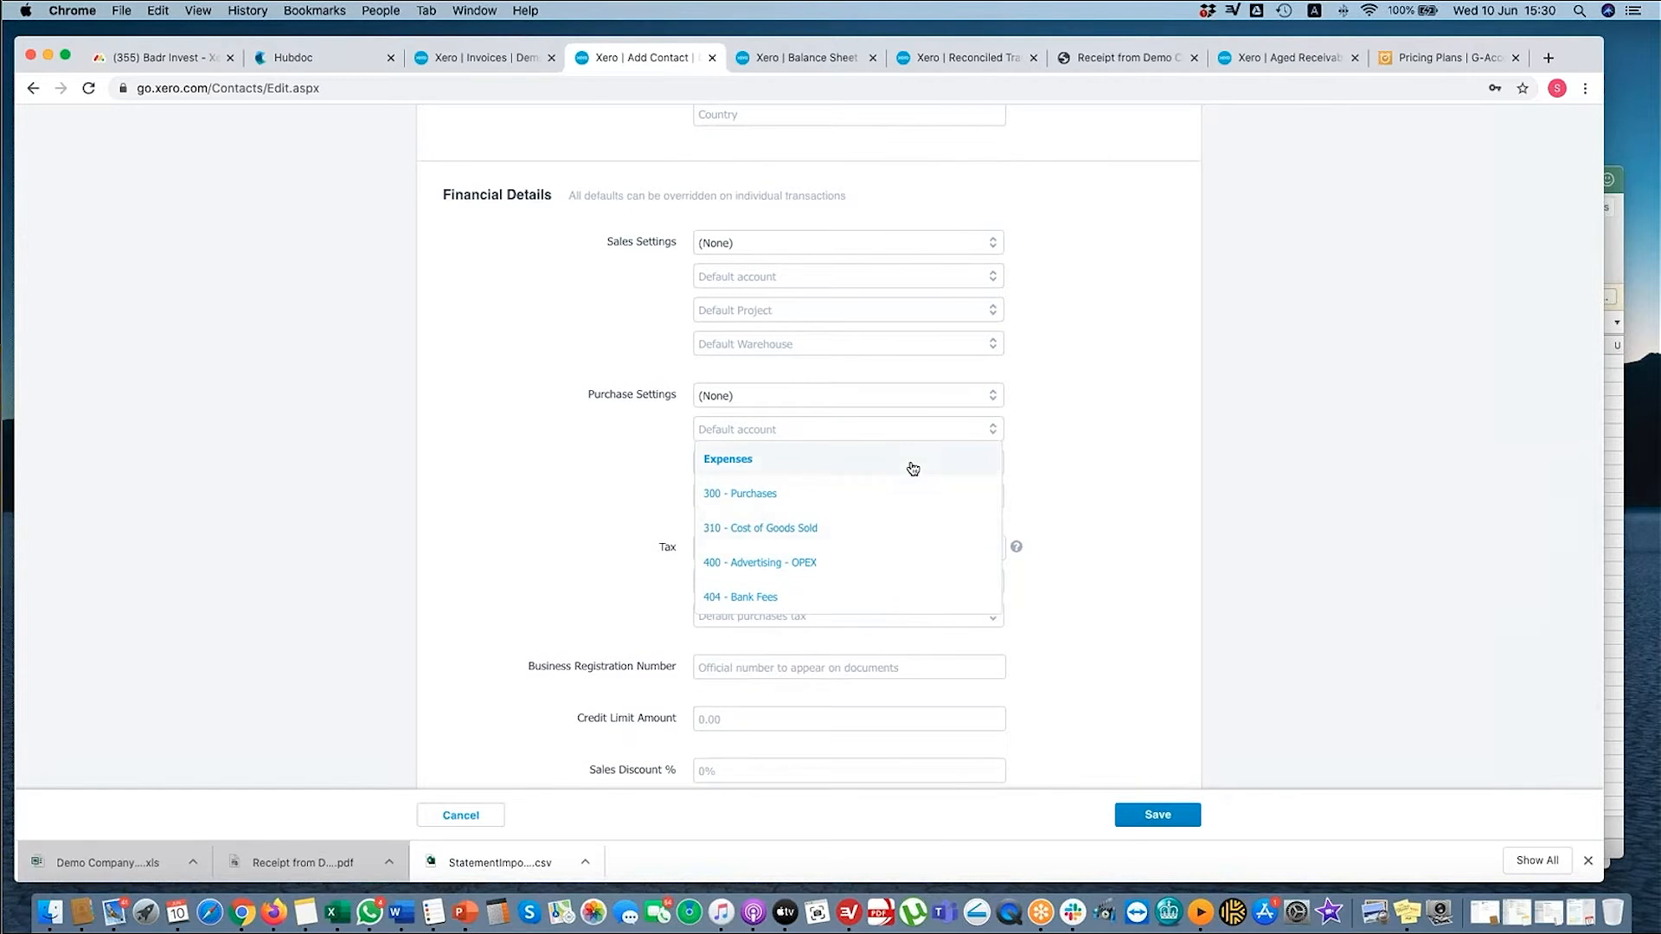
pyautogui.scroll(-1, 891, 545)
pyautogui.click(614, 307)
pyautogui.click(992, 276)
pyautogui.scroll(-4, 557, 349)
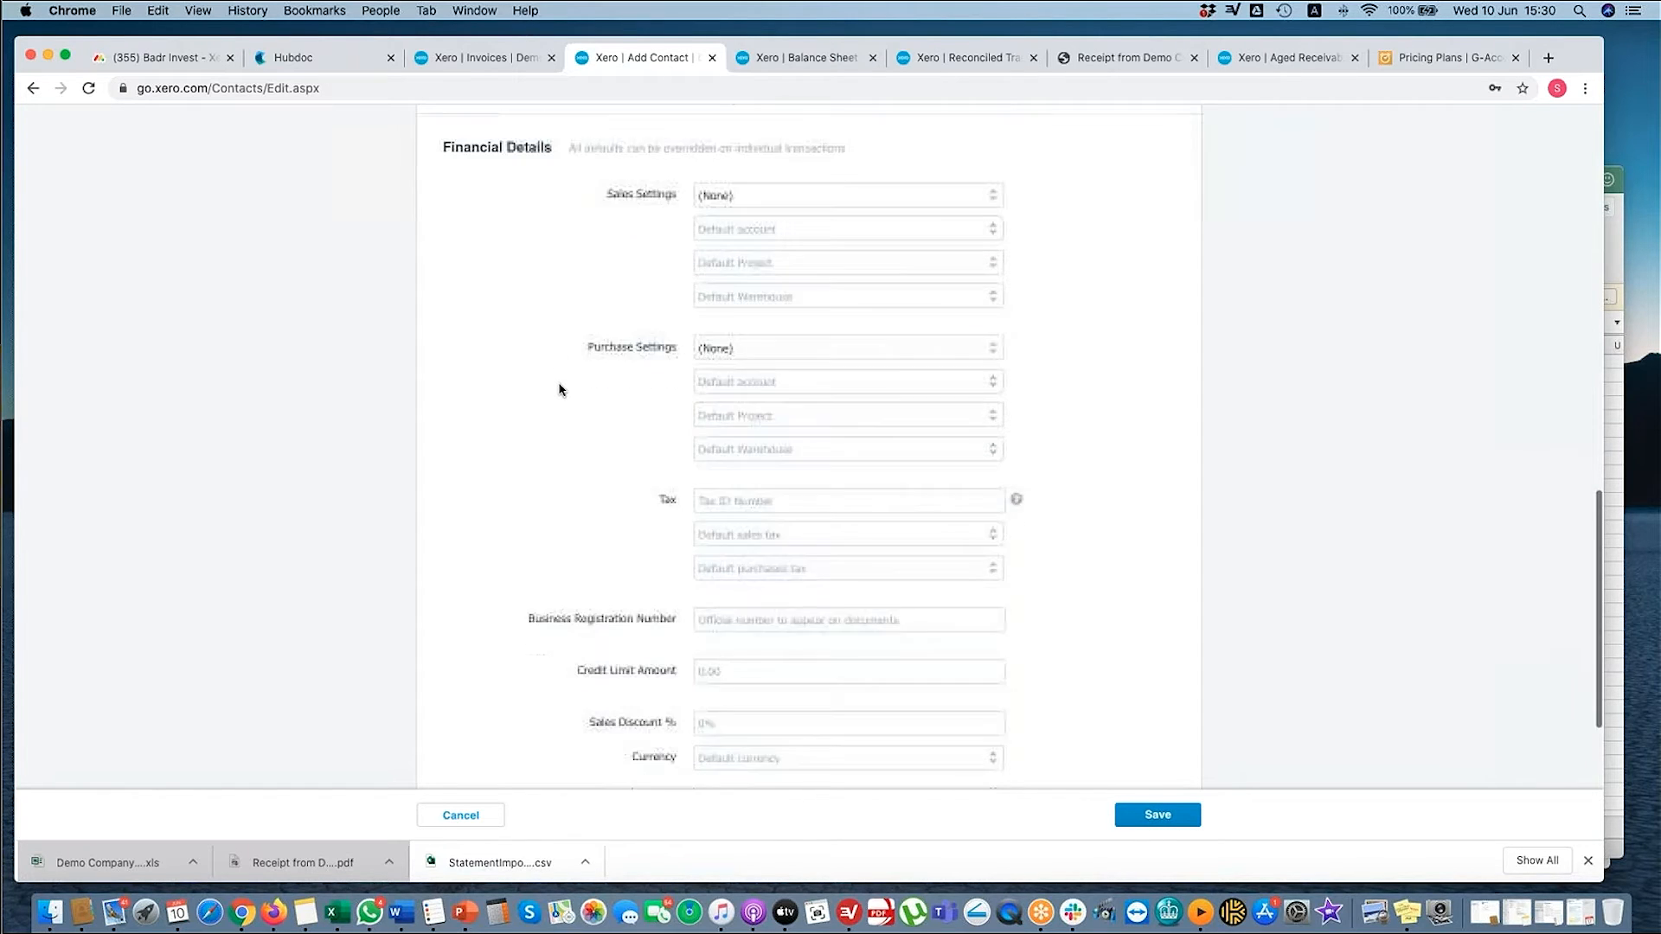
# Review the new contact's business registration, credit limit, sales discount, currency and invoice theme settings.
pyautogui.click(812, 405)
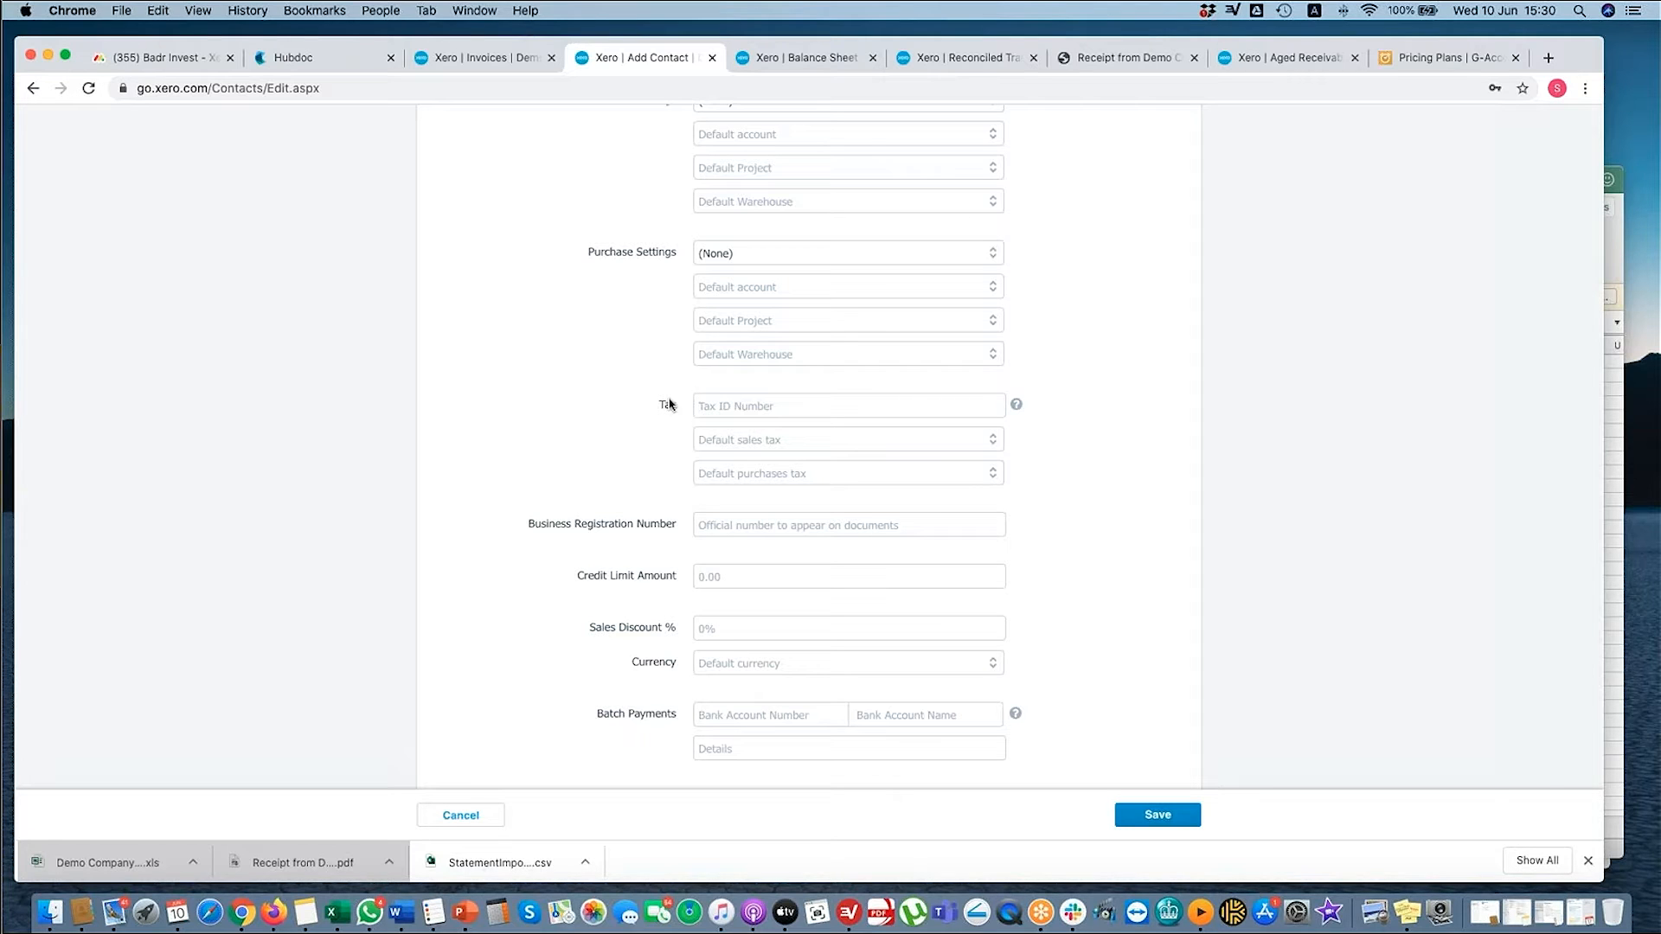
pyautogui.scroll(-3, 671, 404)
pyautogui.click(724, 404)
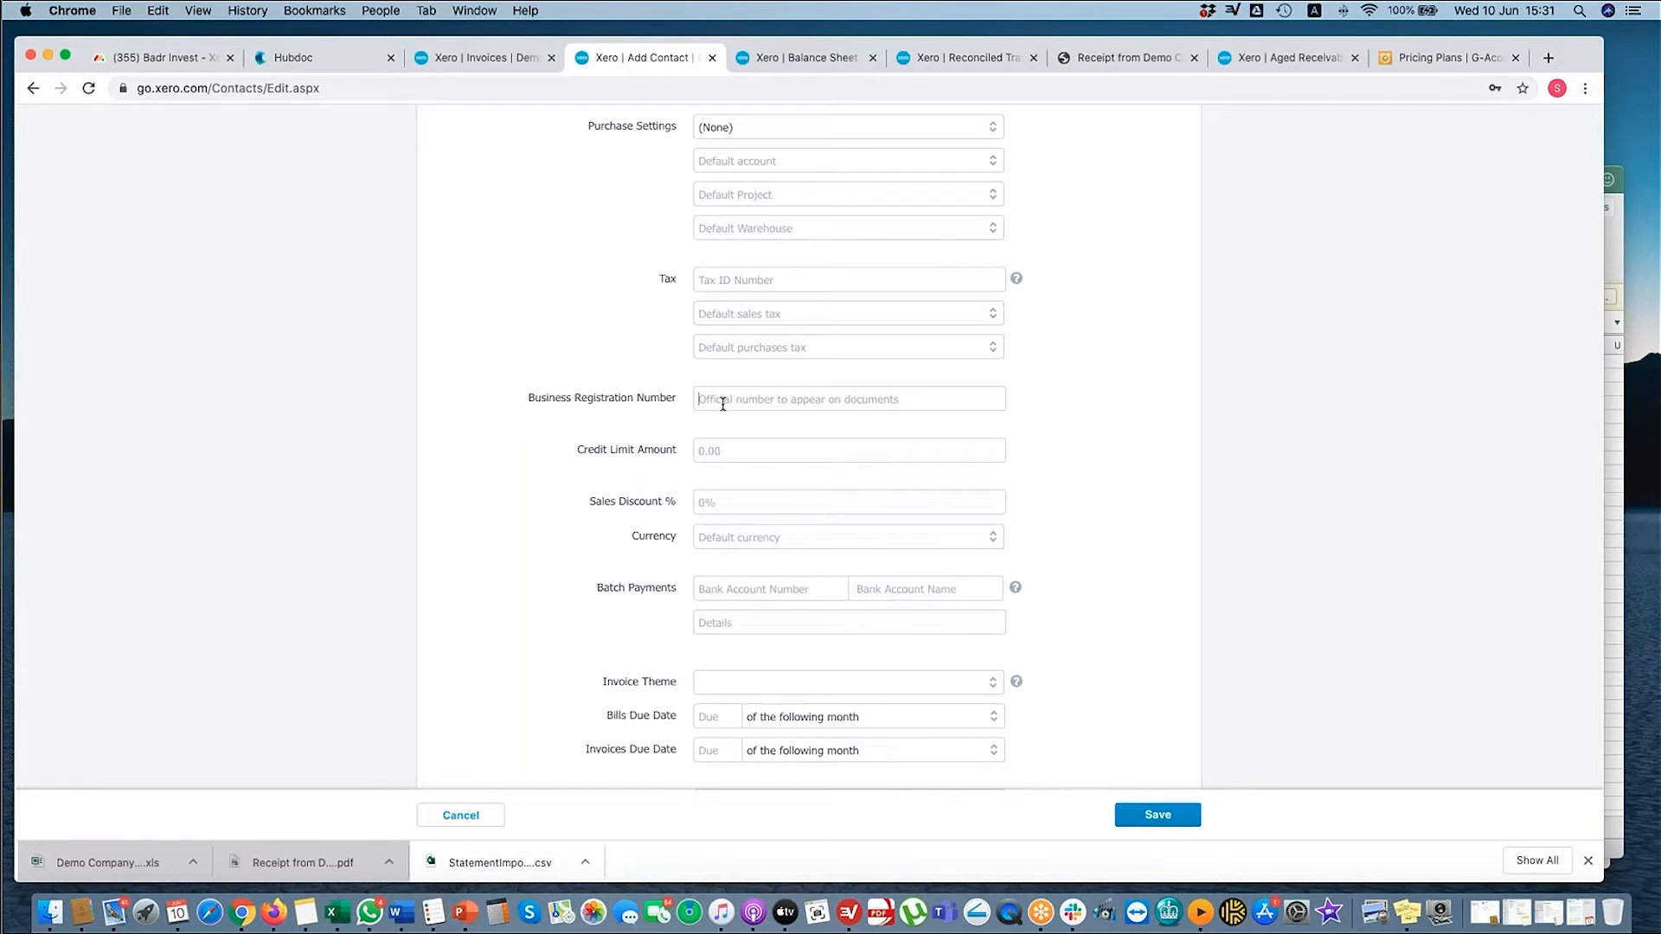
pyautogui.click(778, 454)
pyautogui.click(998, 539)
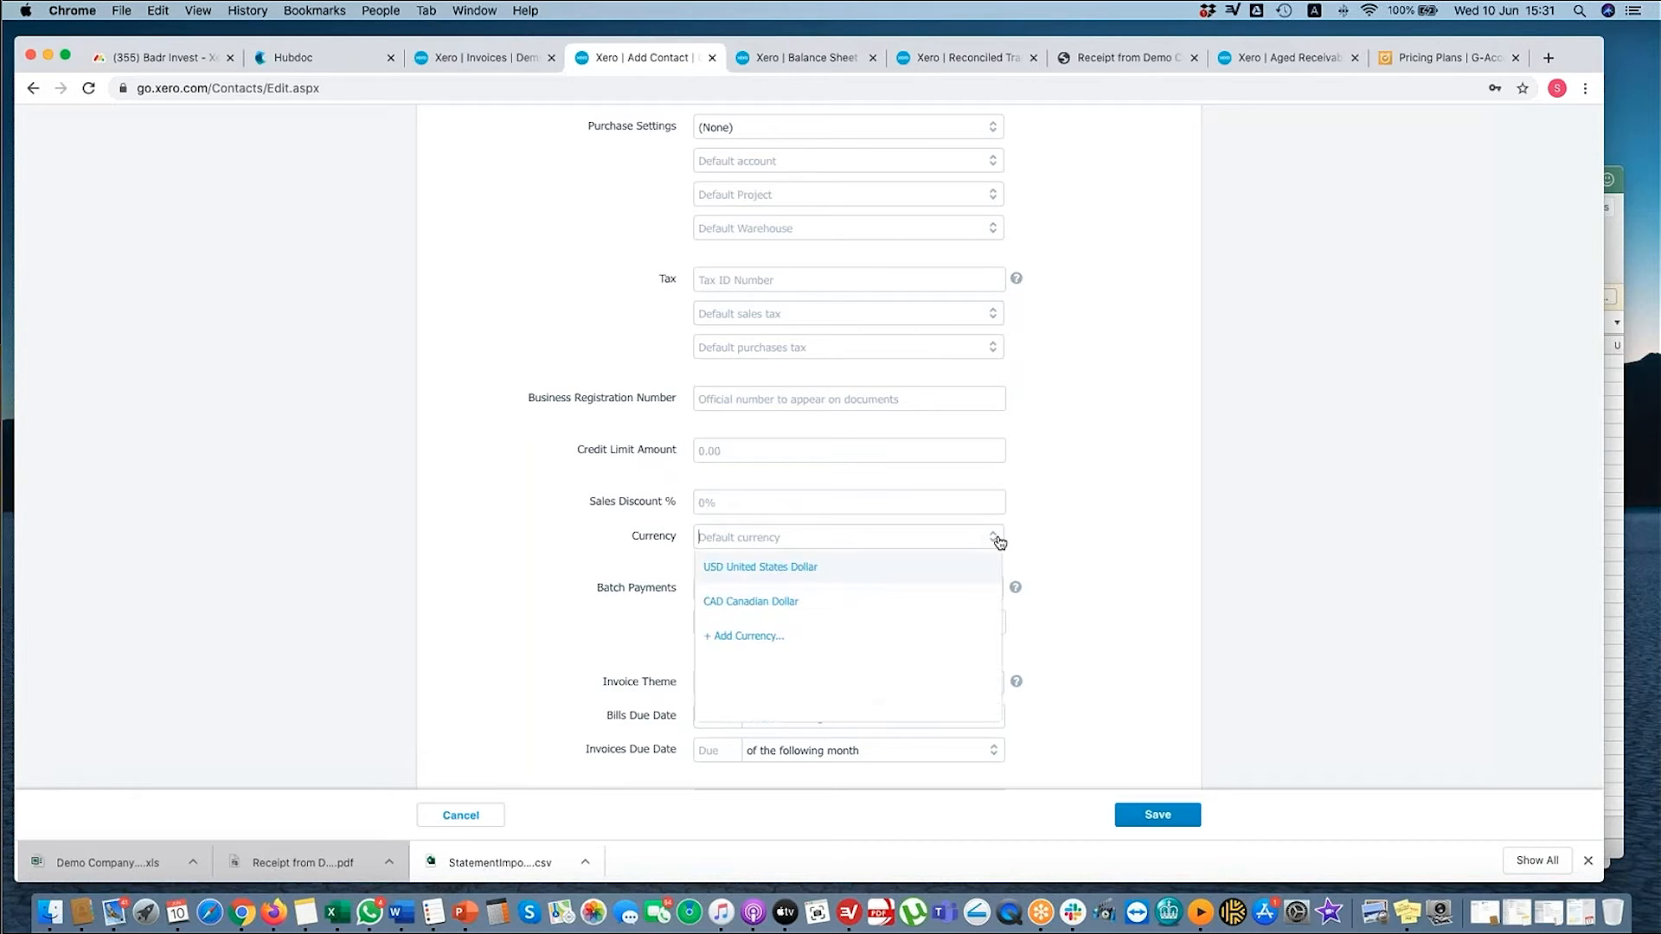
pyautogui.click(914, 498)
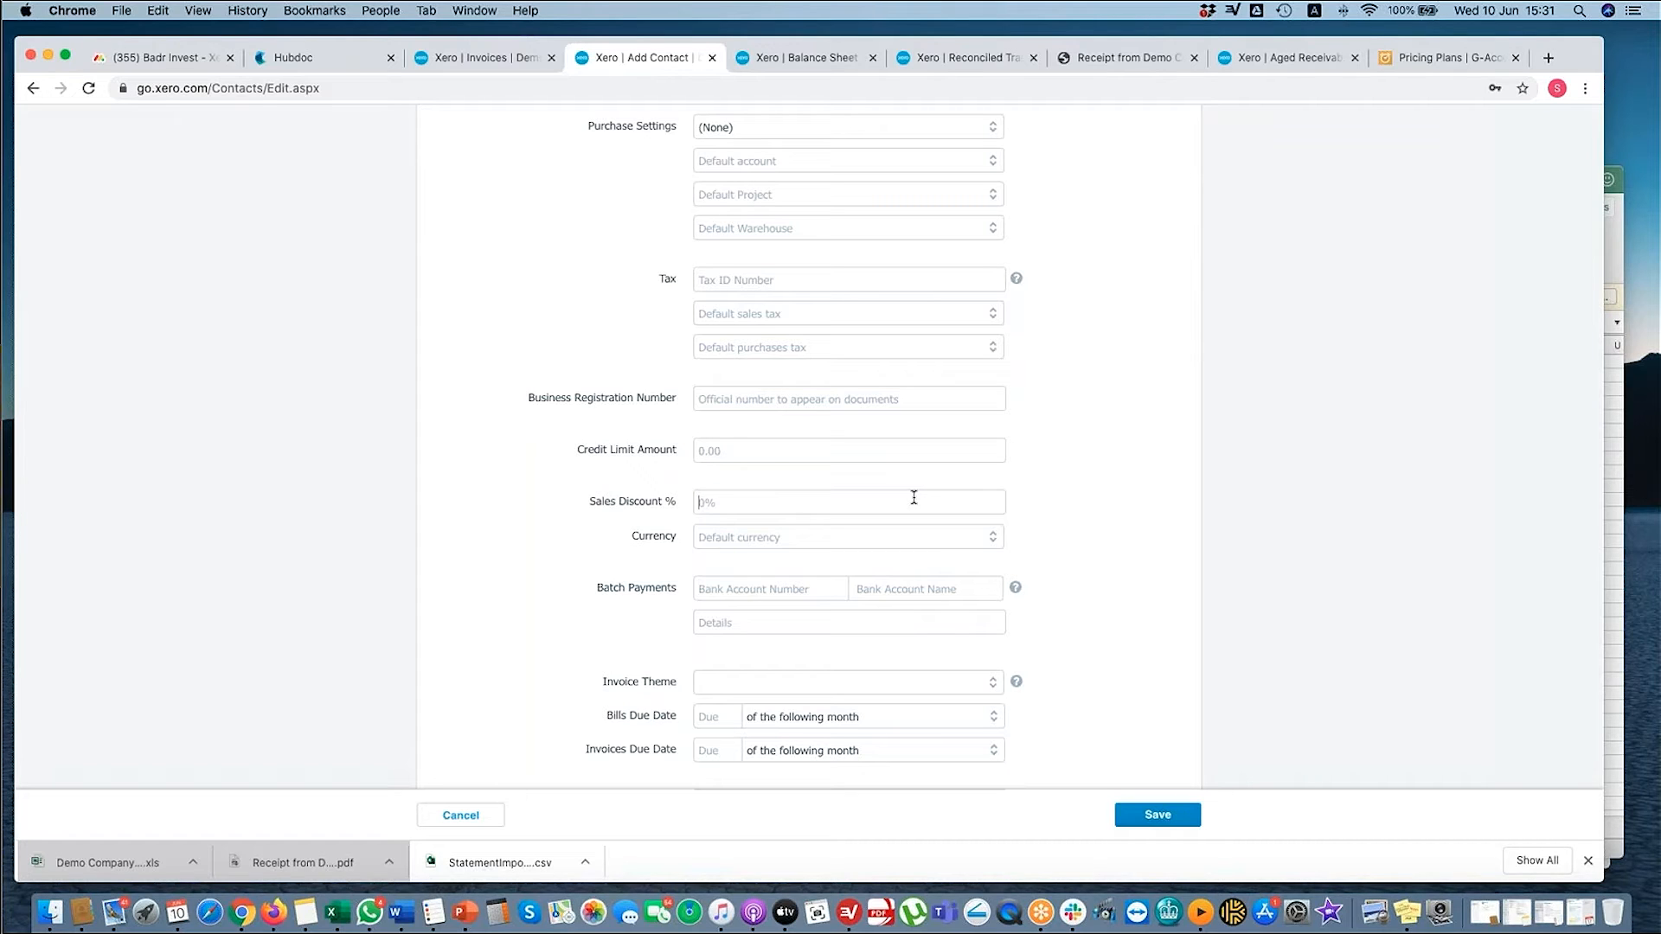
pyautogui.scroll(-3, 914, 497)
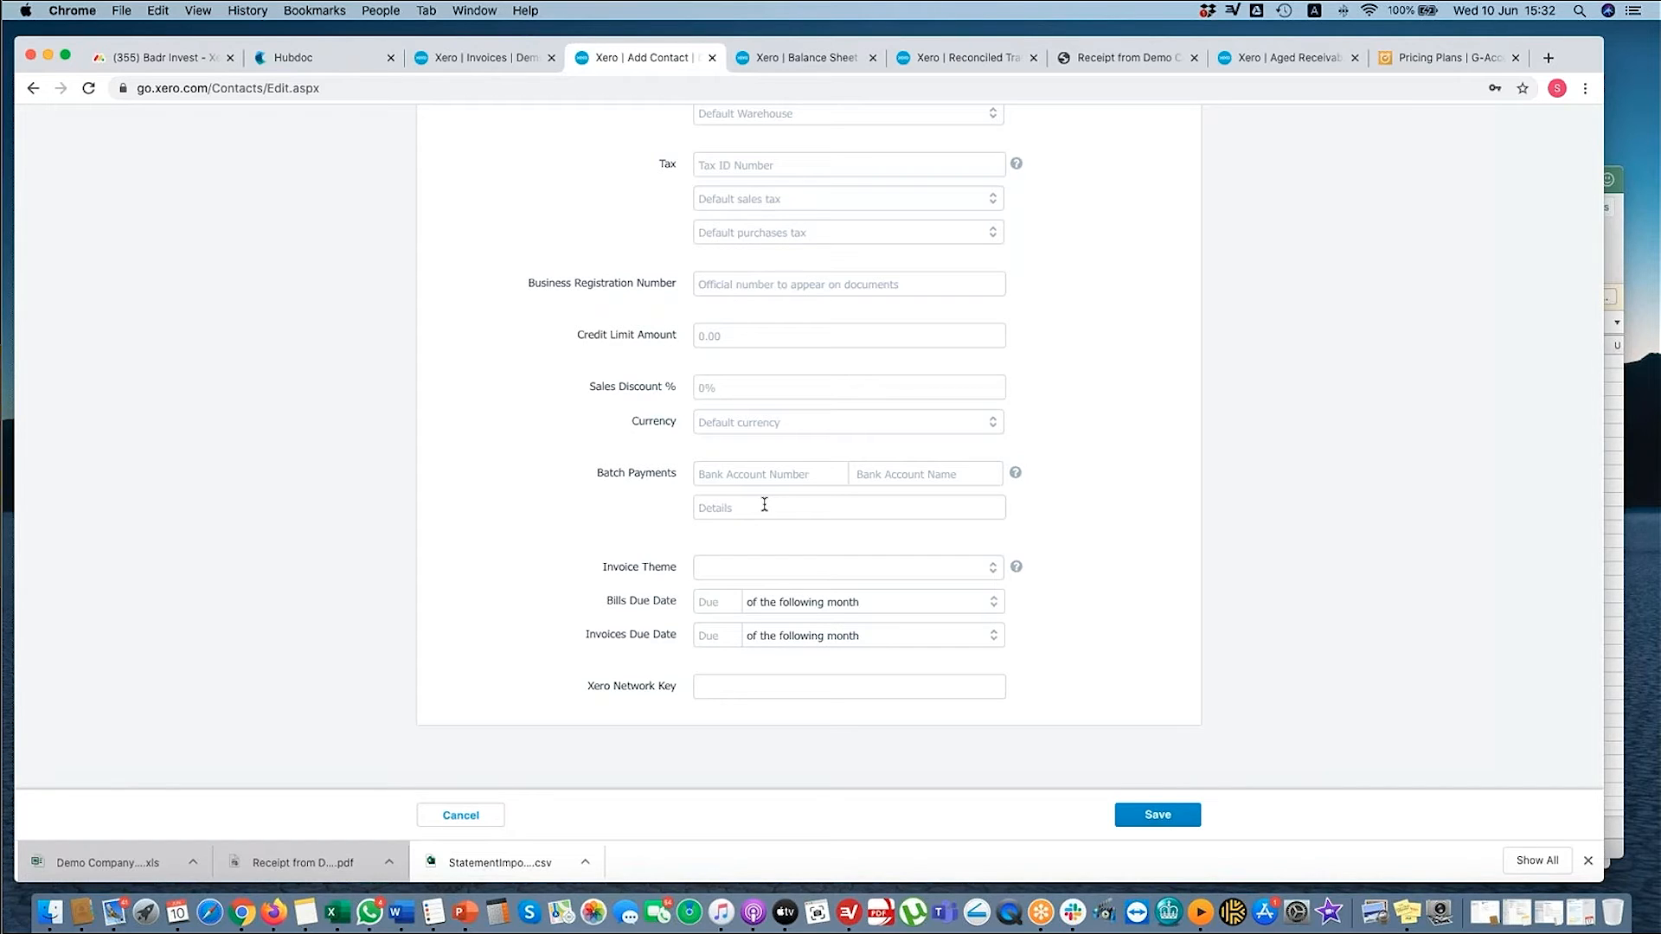
pyautogui.click(981, 569)
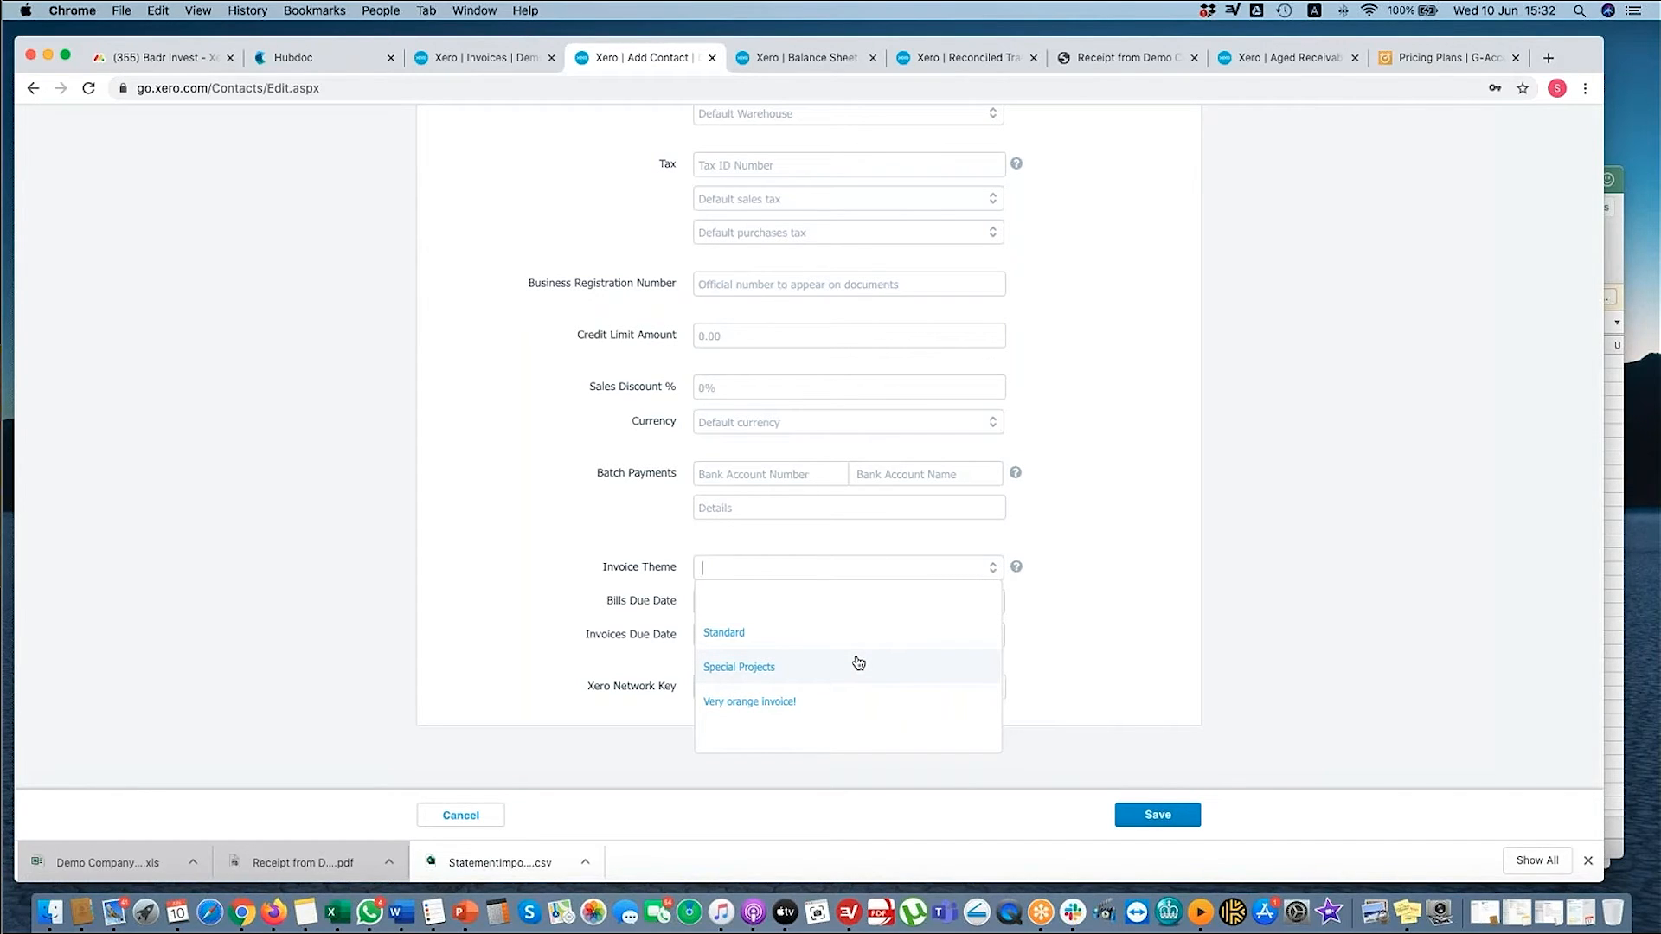
pyautogui.click(1070, 650)
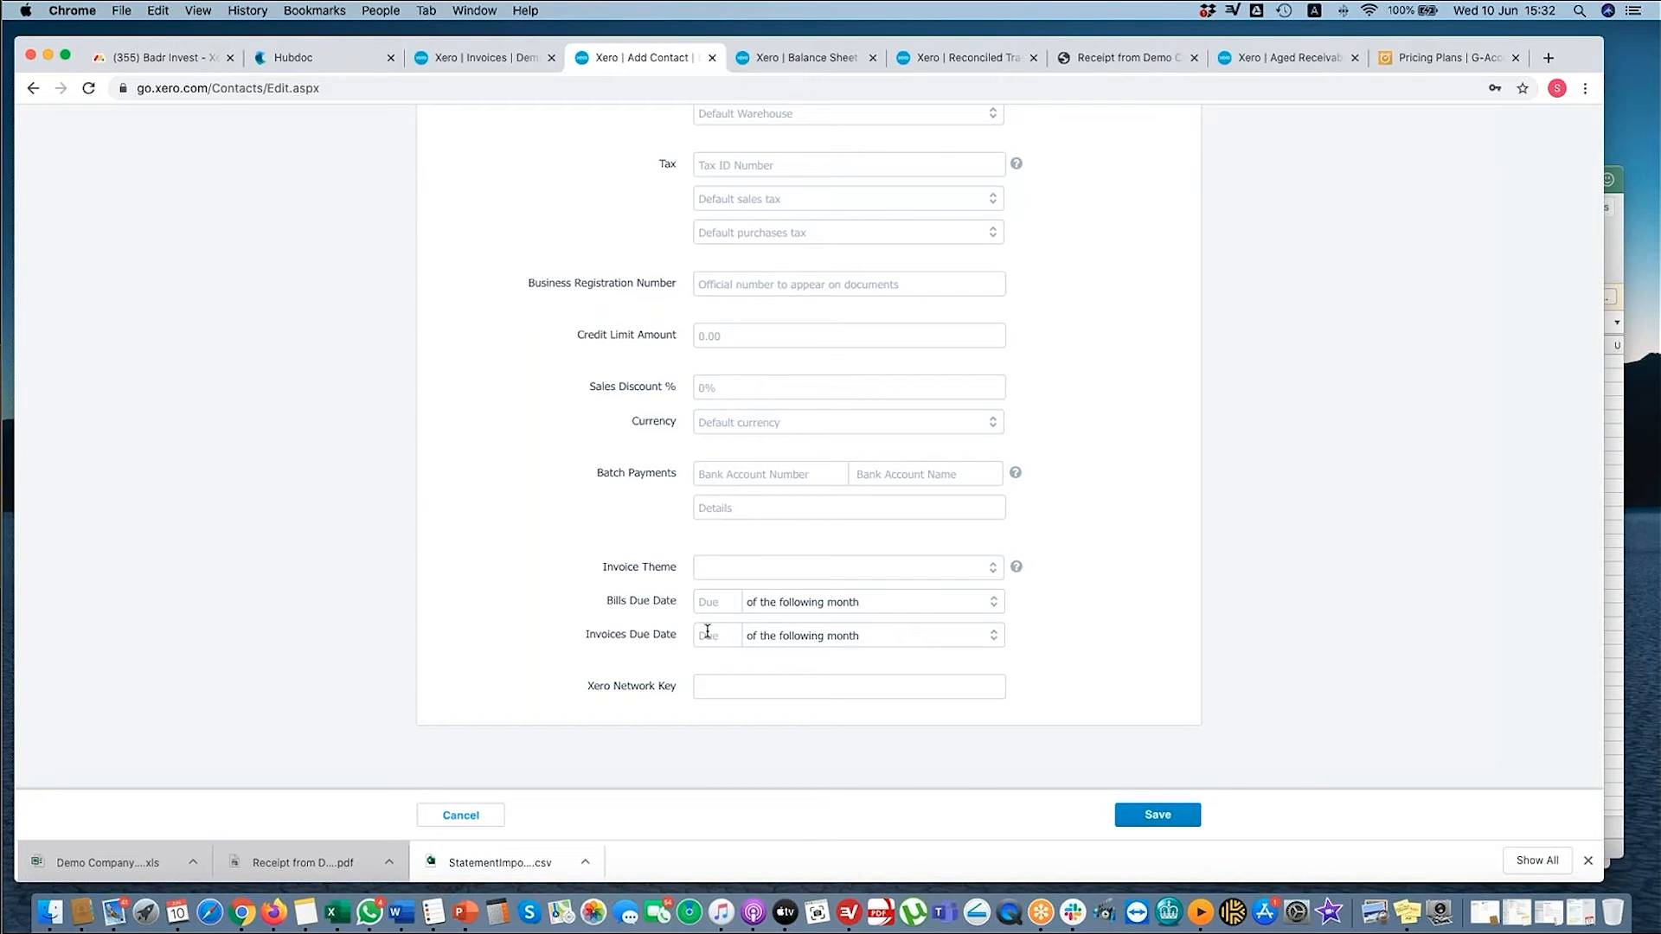
# Start a blank sales invoice from the invoices list and close the browser tab with the unsaved contact form.
pyautogui.click(454, 57)
pyautogui.click(441, 279)
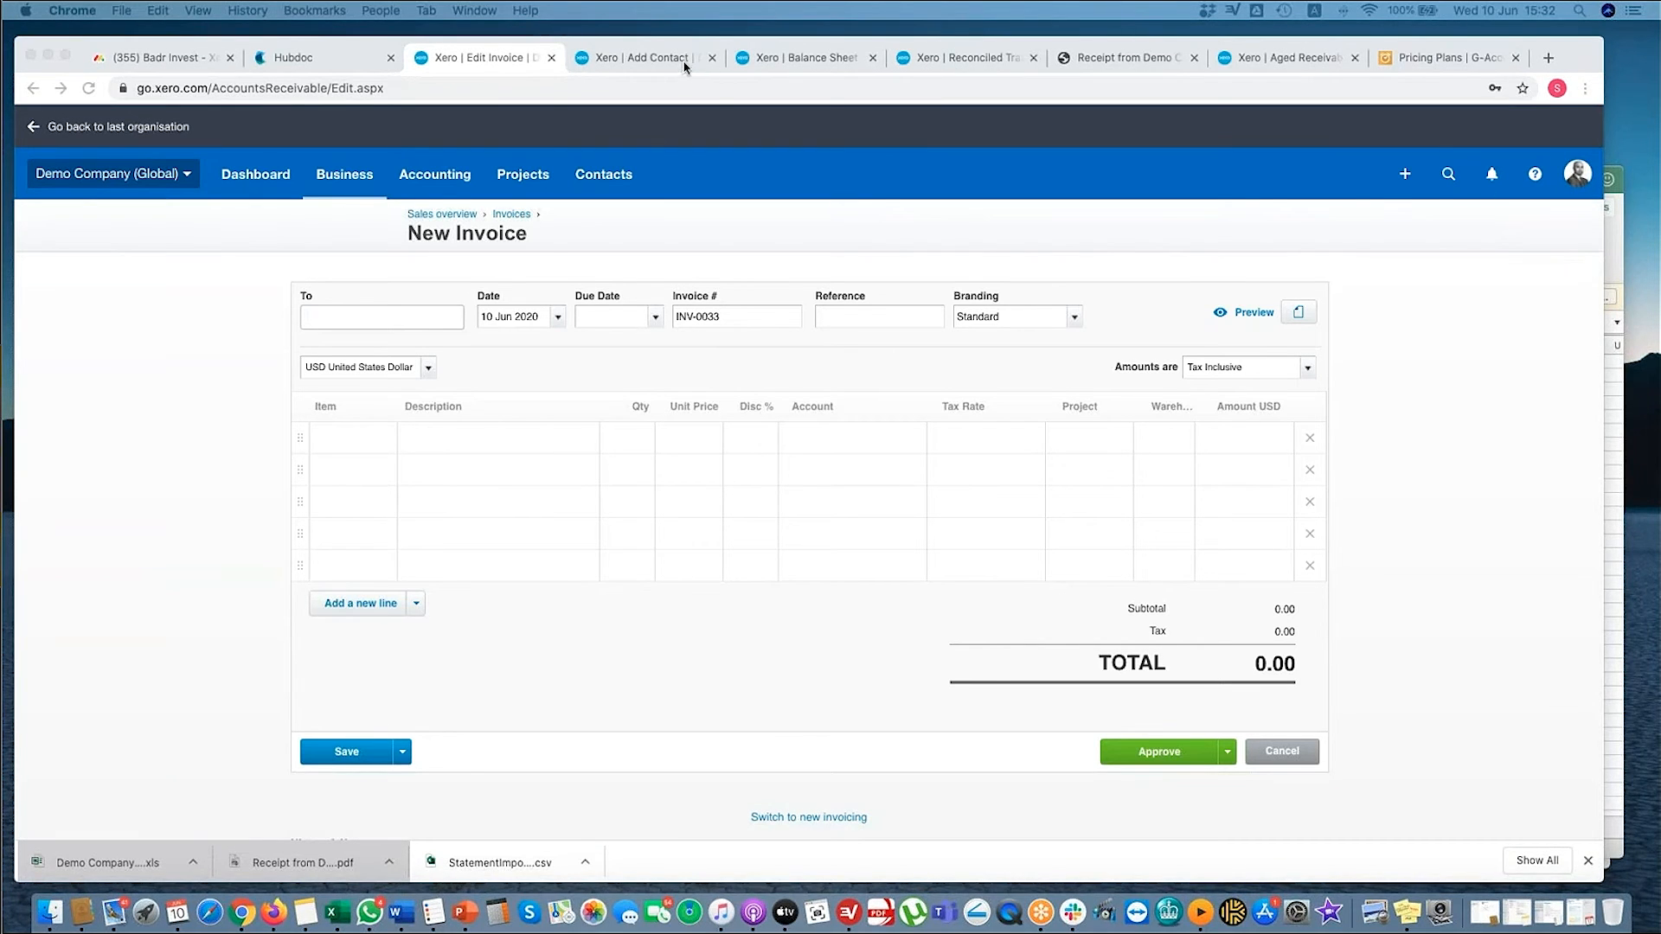
pyautogui.click(711, 59)
pyautogui.click(650, 59)
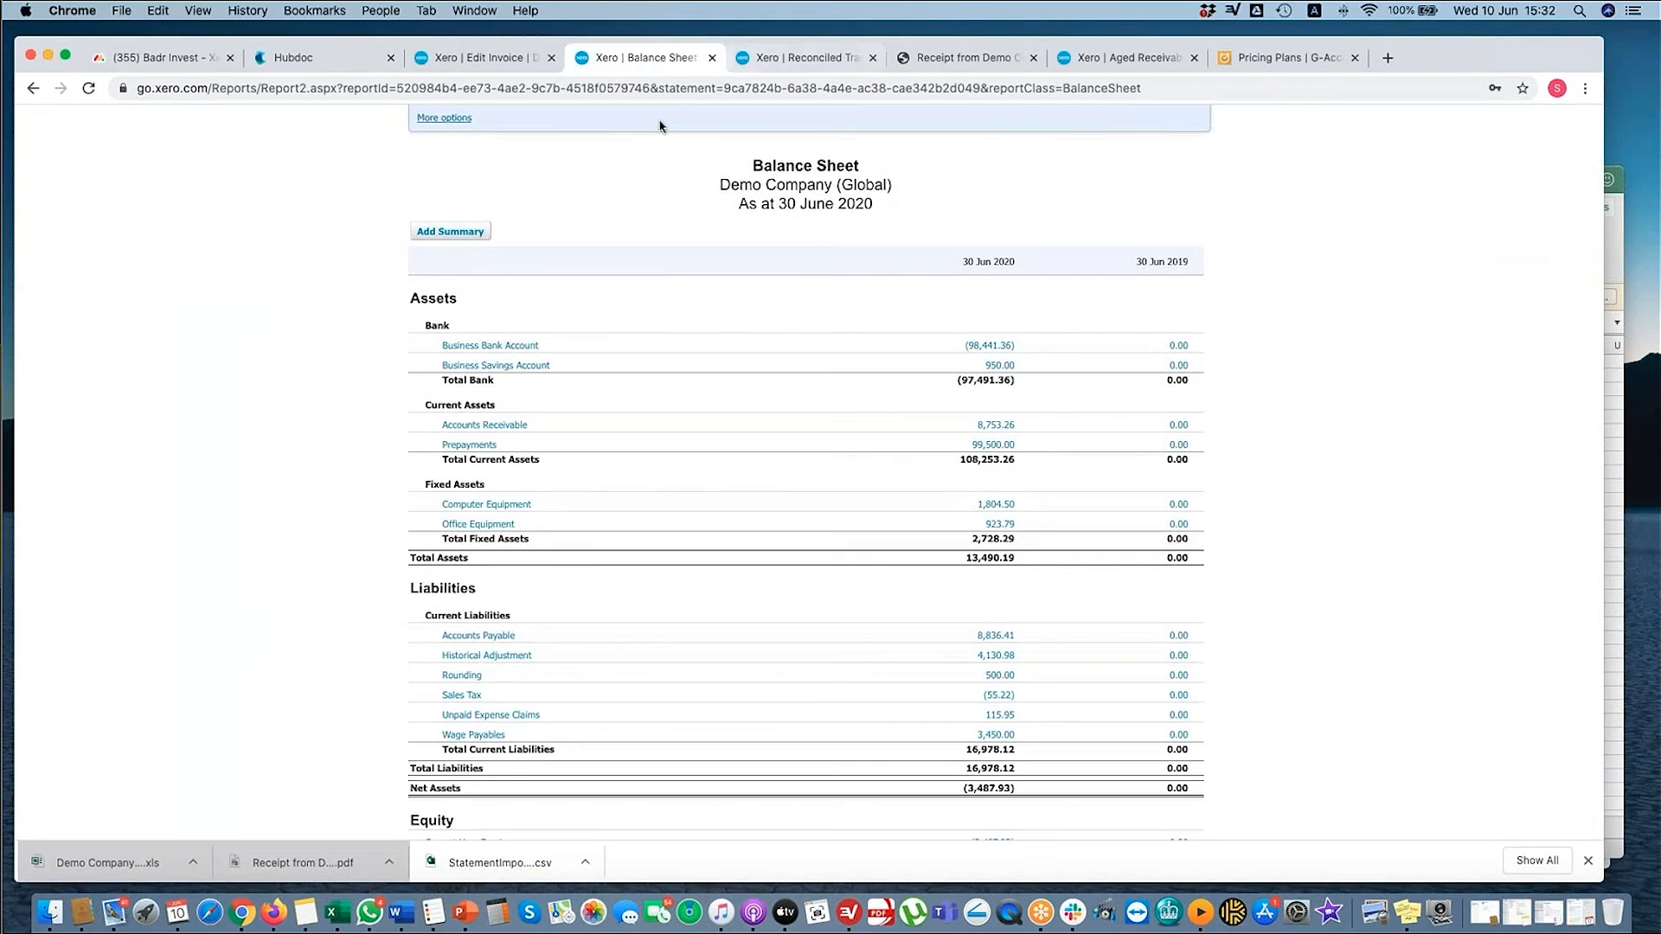
pyautogui.click(480, 58)
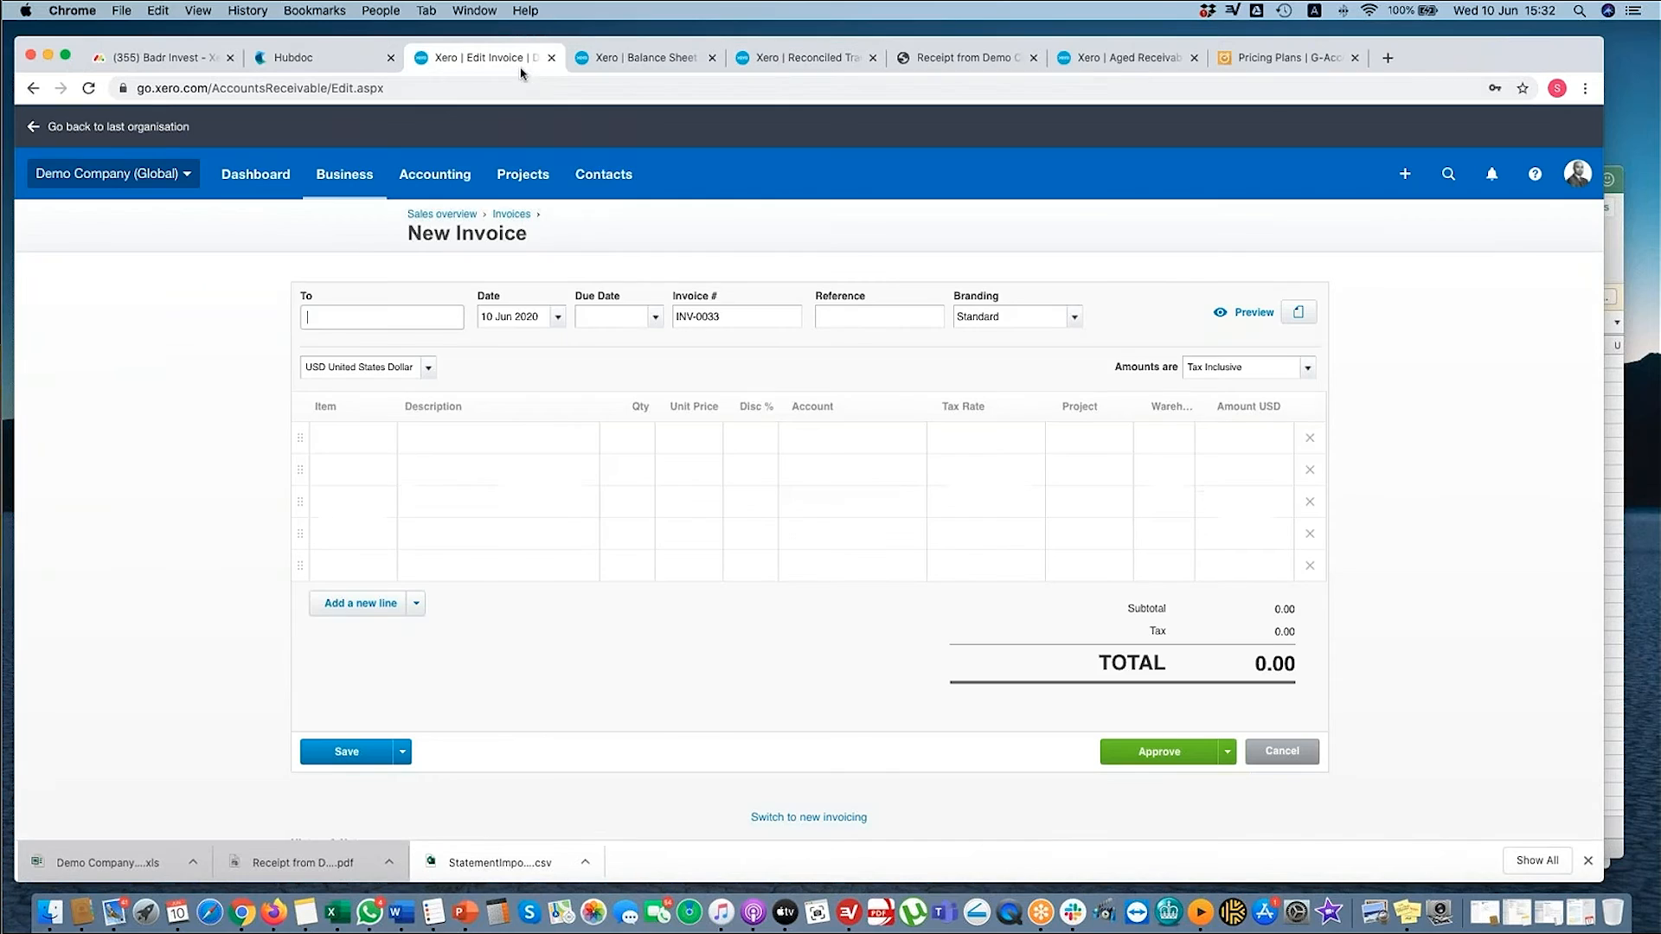
# Open the contact 24 Locks from the list of all contacts and examine the Xero Network Key field in its details.
pyautogui.click(619, 174)
pyautogui.click(610, 230)
pyautogui.click(344, 174)
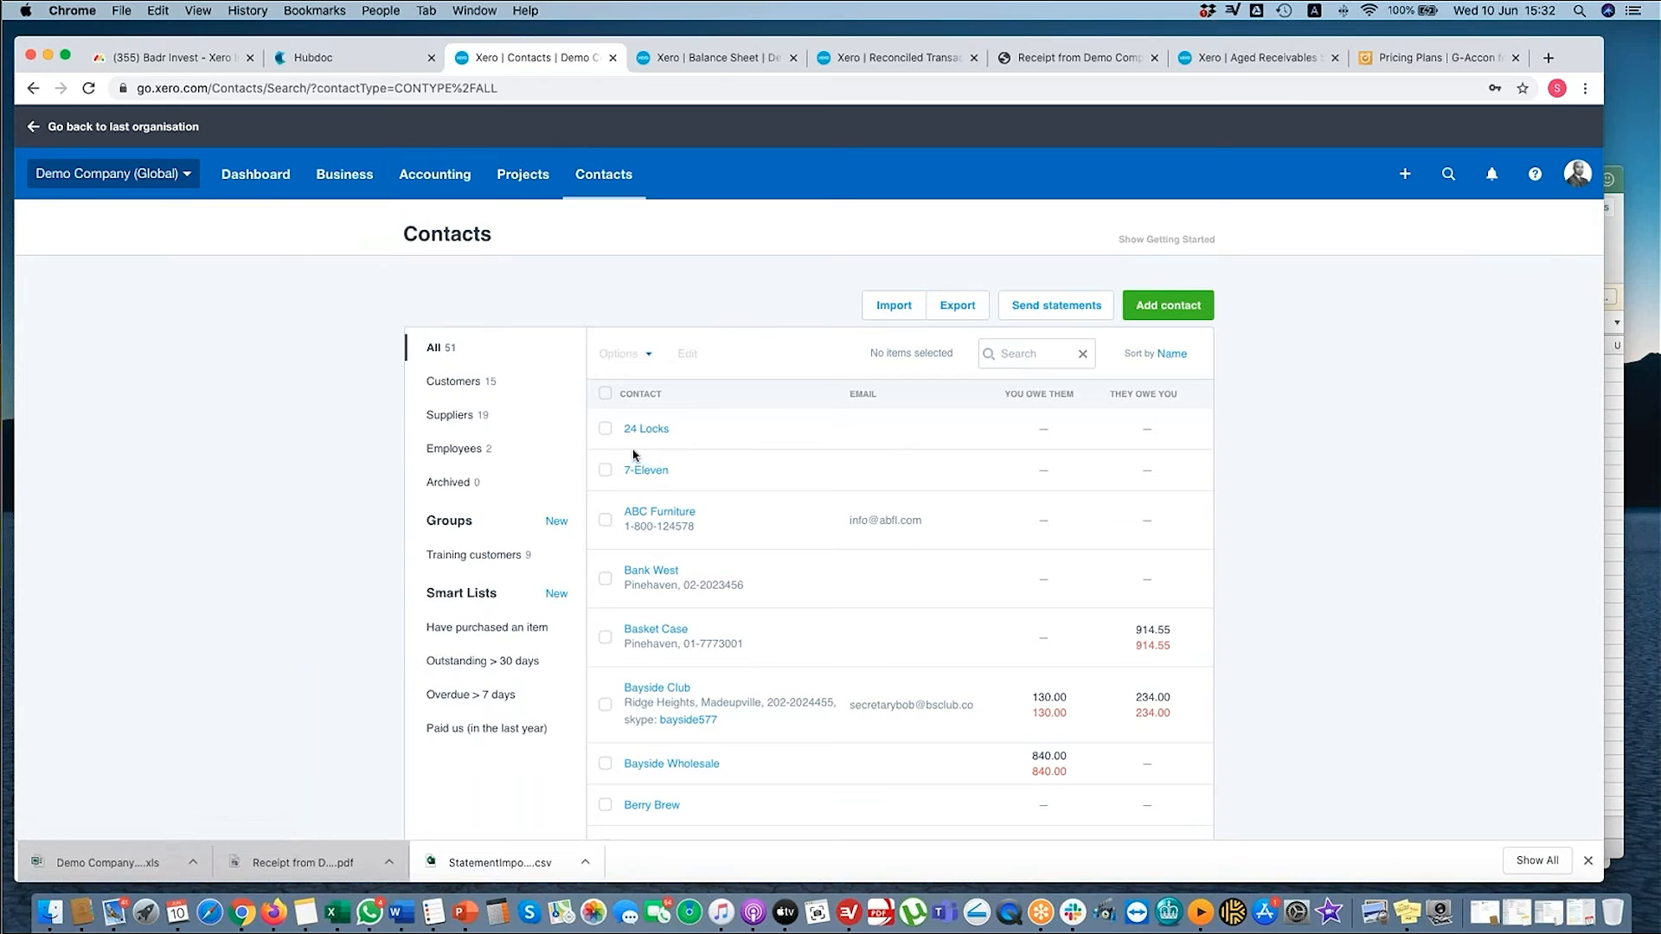
pyautogui.click(644, 429)
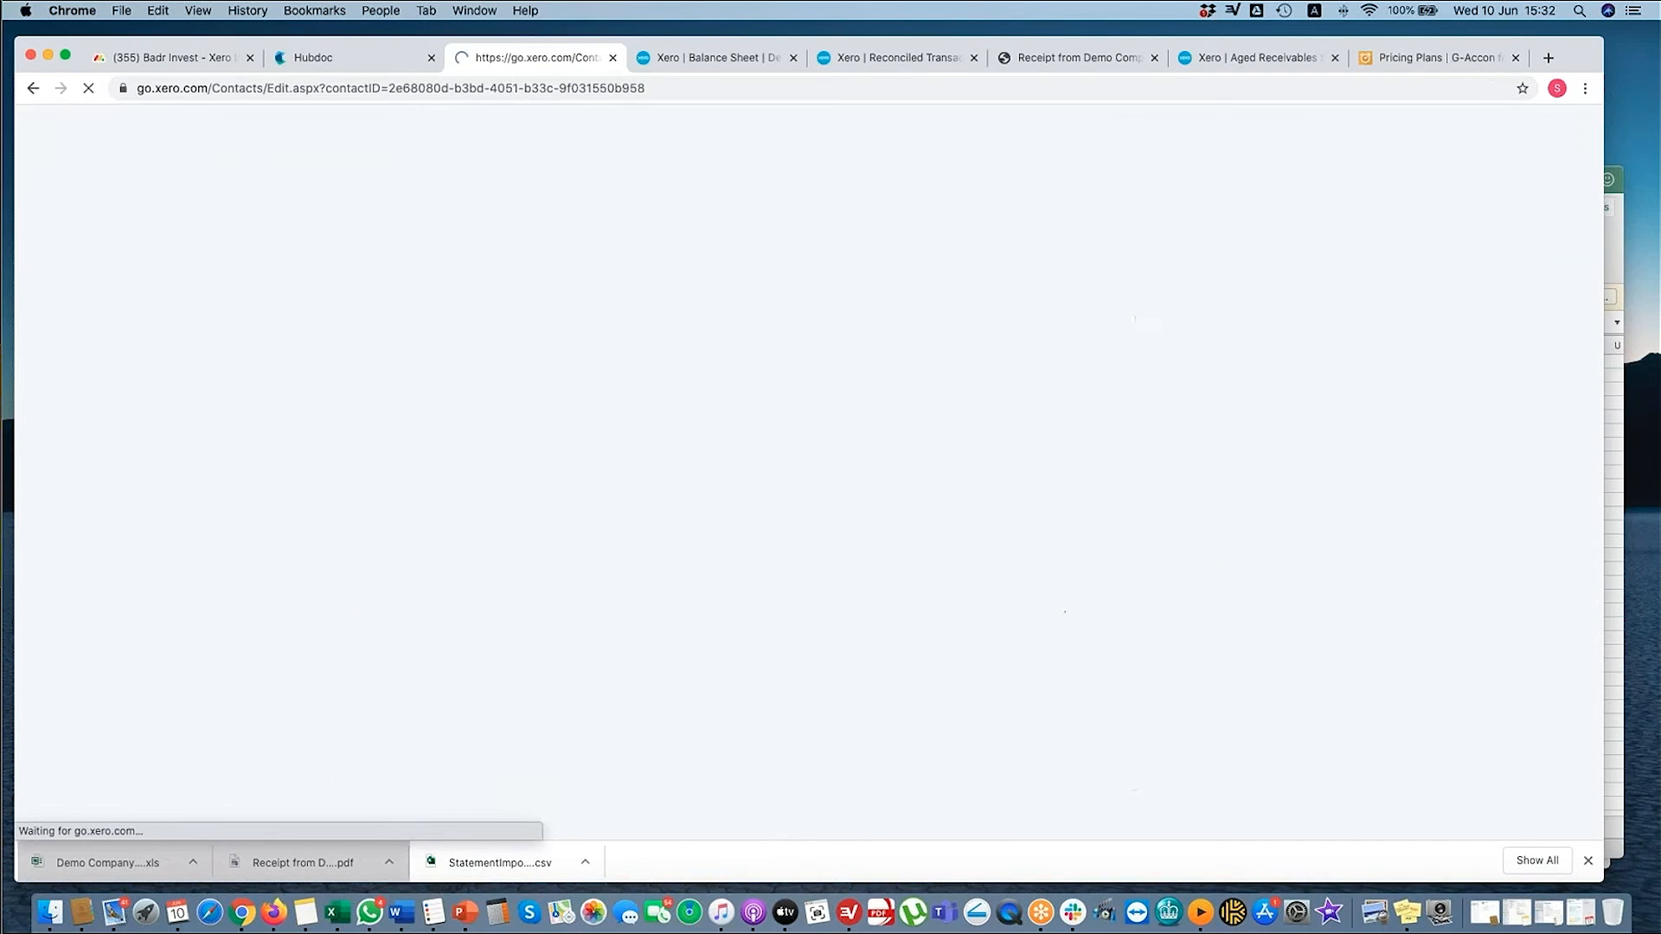
pyautogui.scroll(-15, 1034, 485)
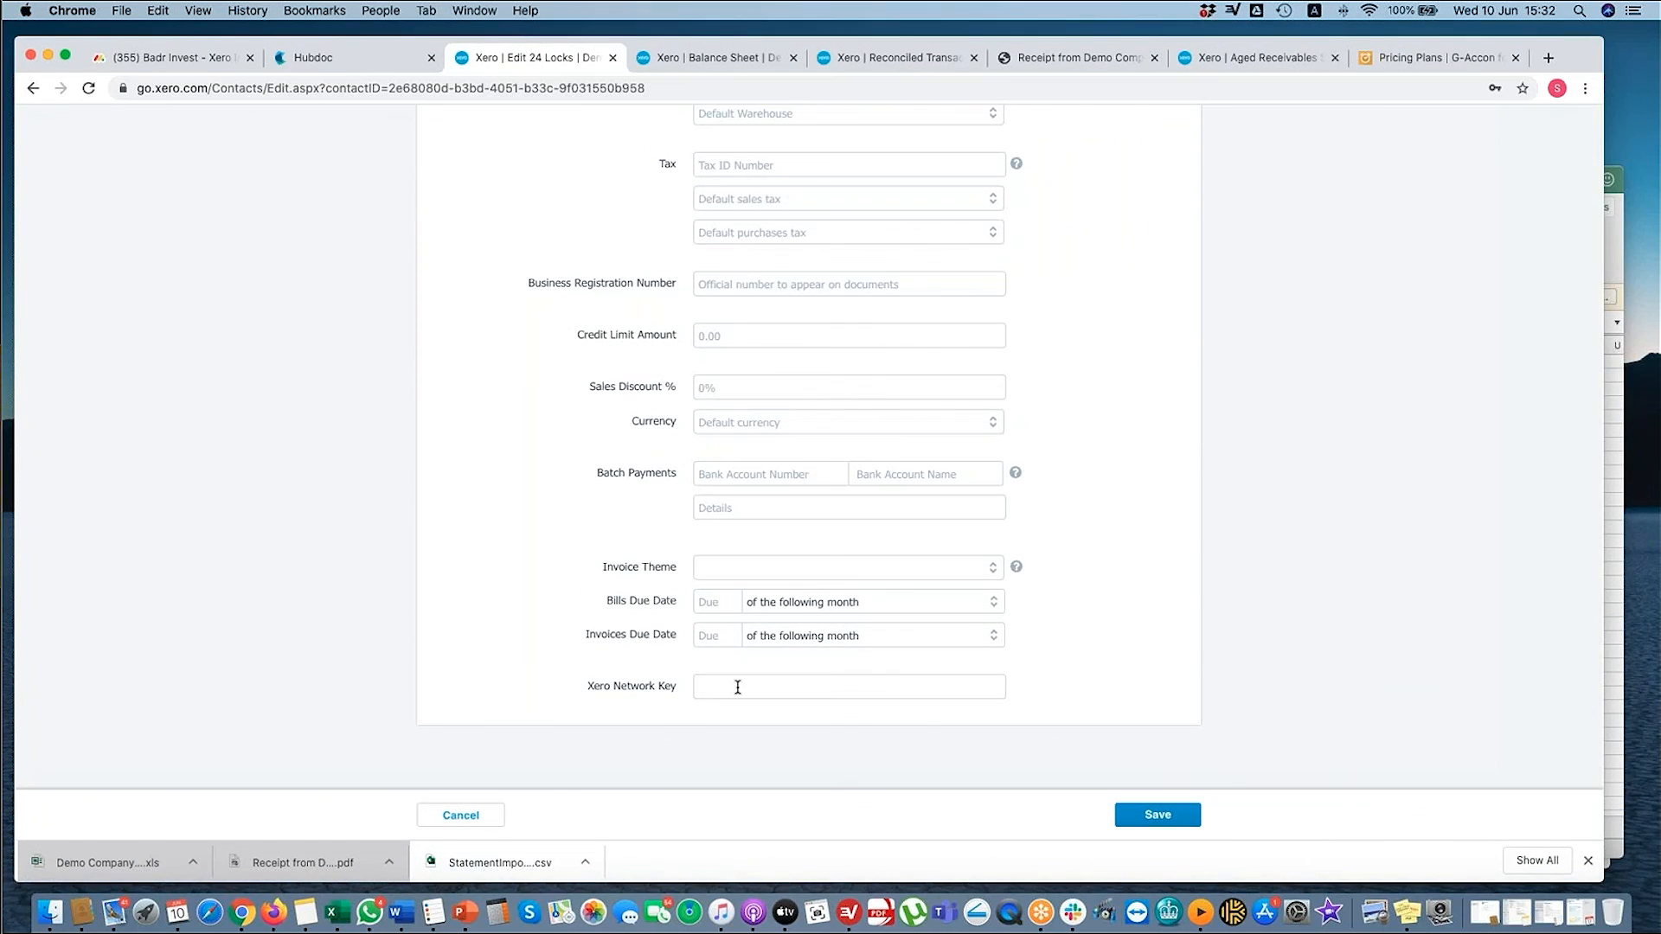